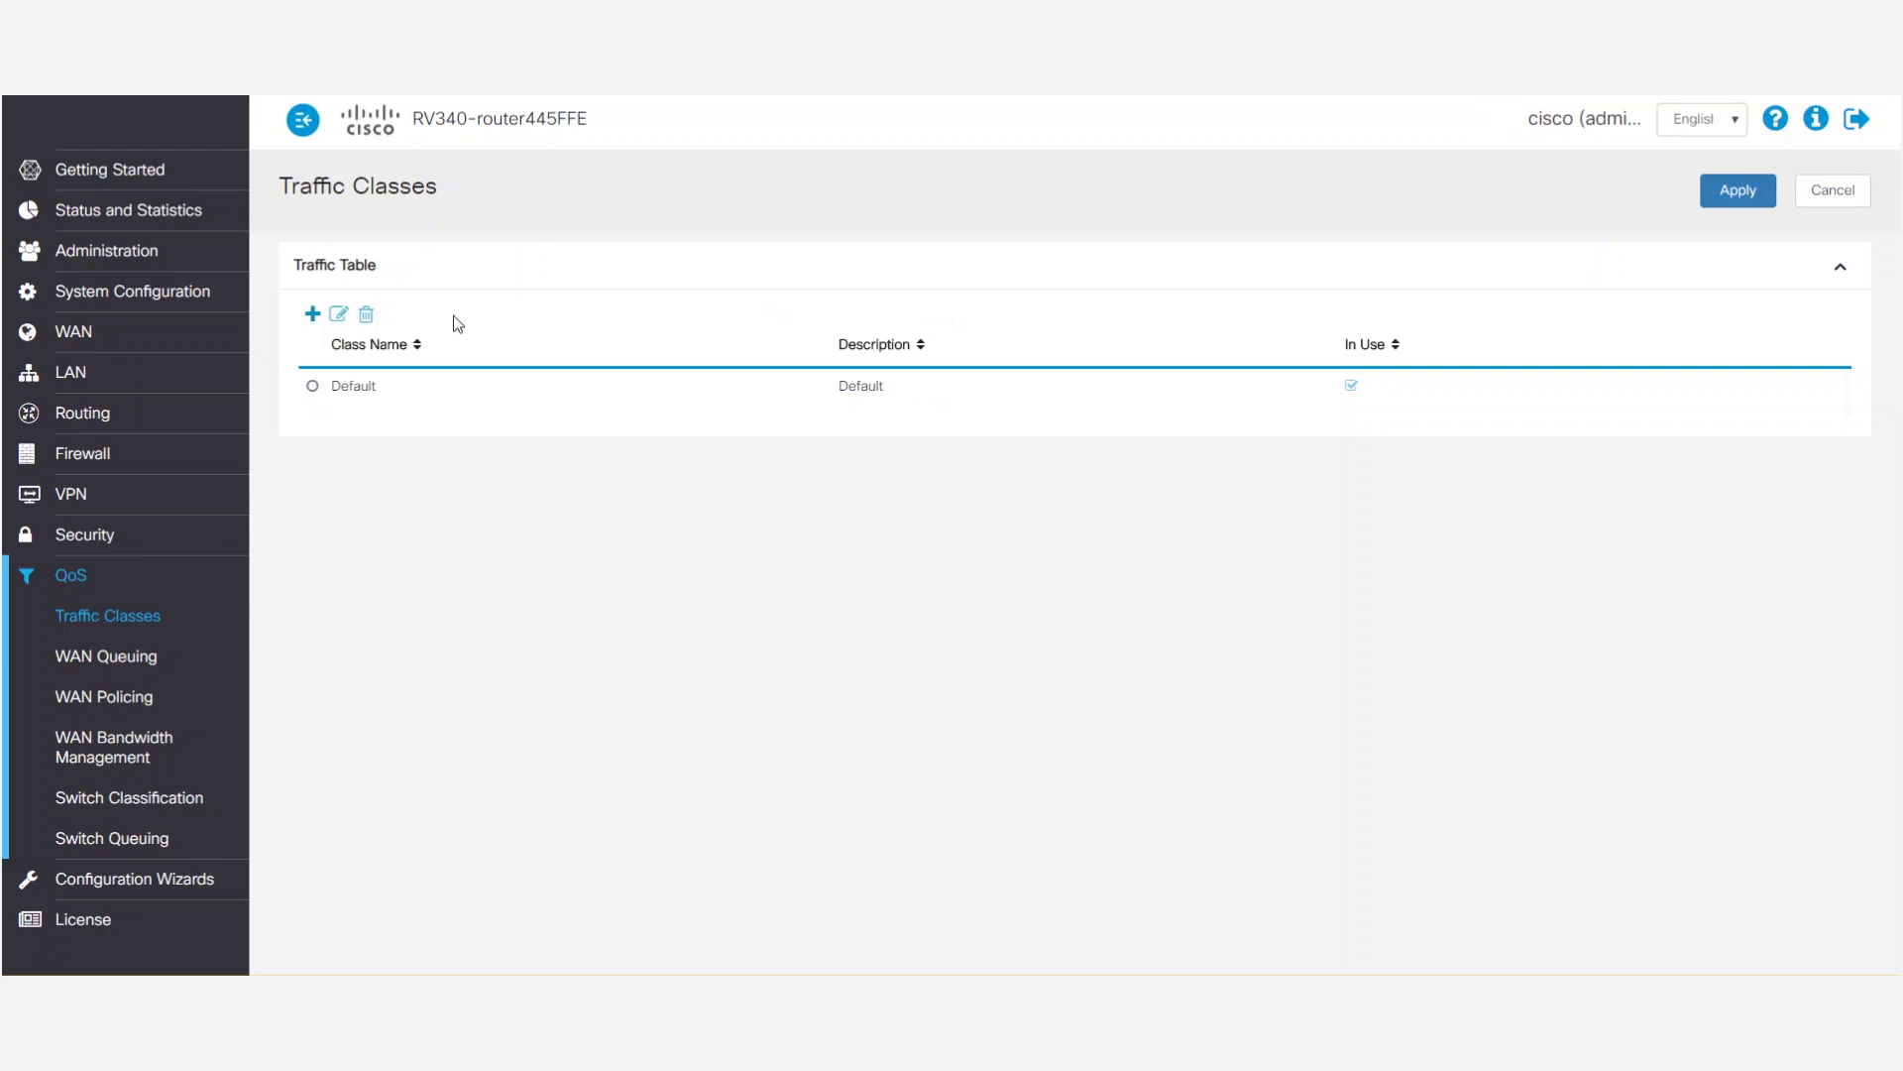
Step: Start a new, blank traffic class in the Traffic Table under QoS > Traffic Classes
click(312, 314)
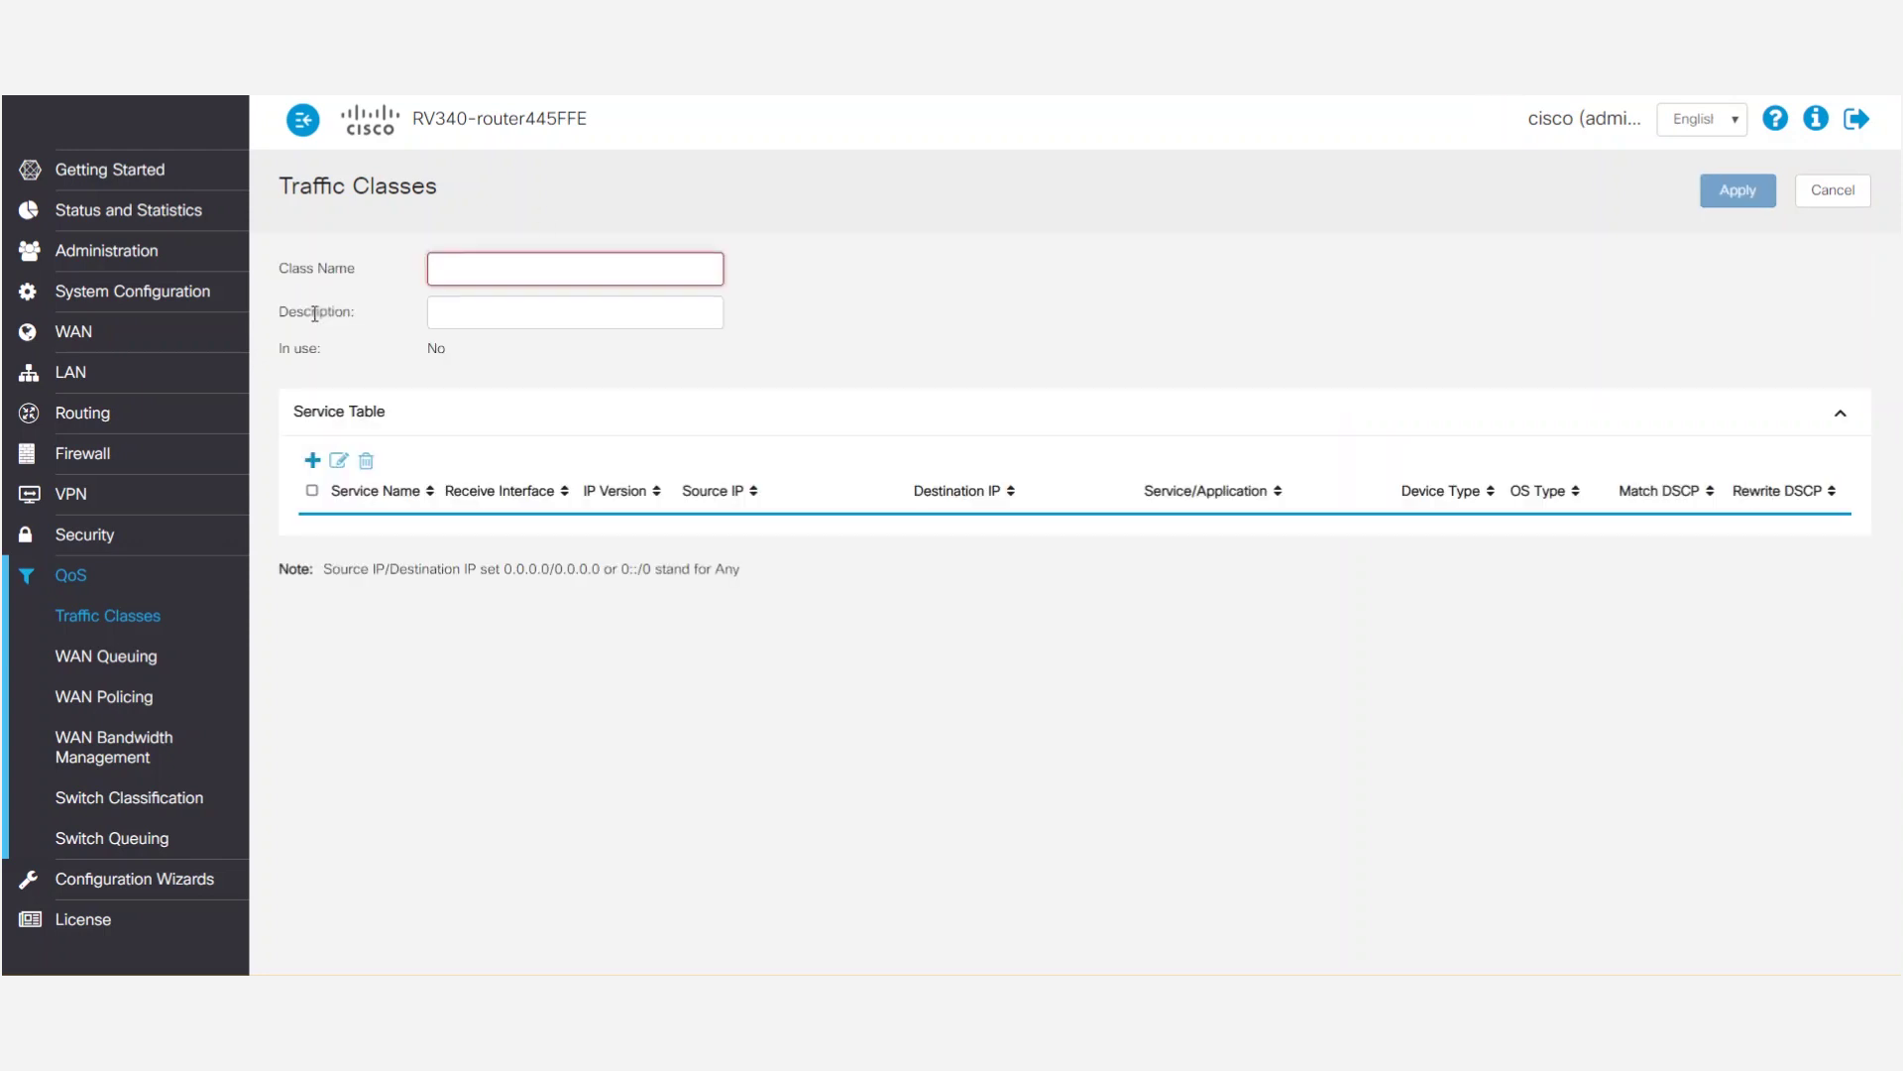
Step: Save traffic class WAN (TOWAN1) with a VLAN1 IPv4 service from 192.168.1.0/255.255.255.0
click(497, 274)
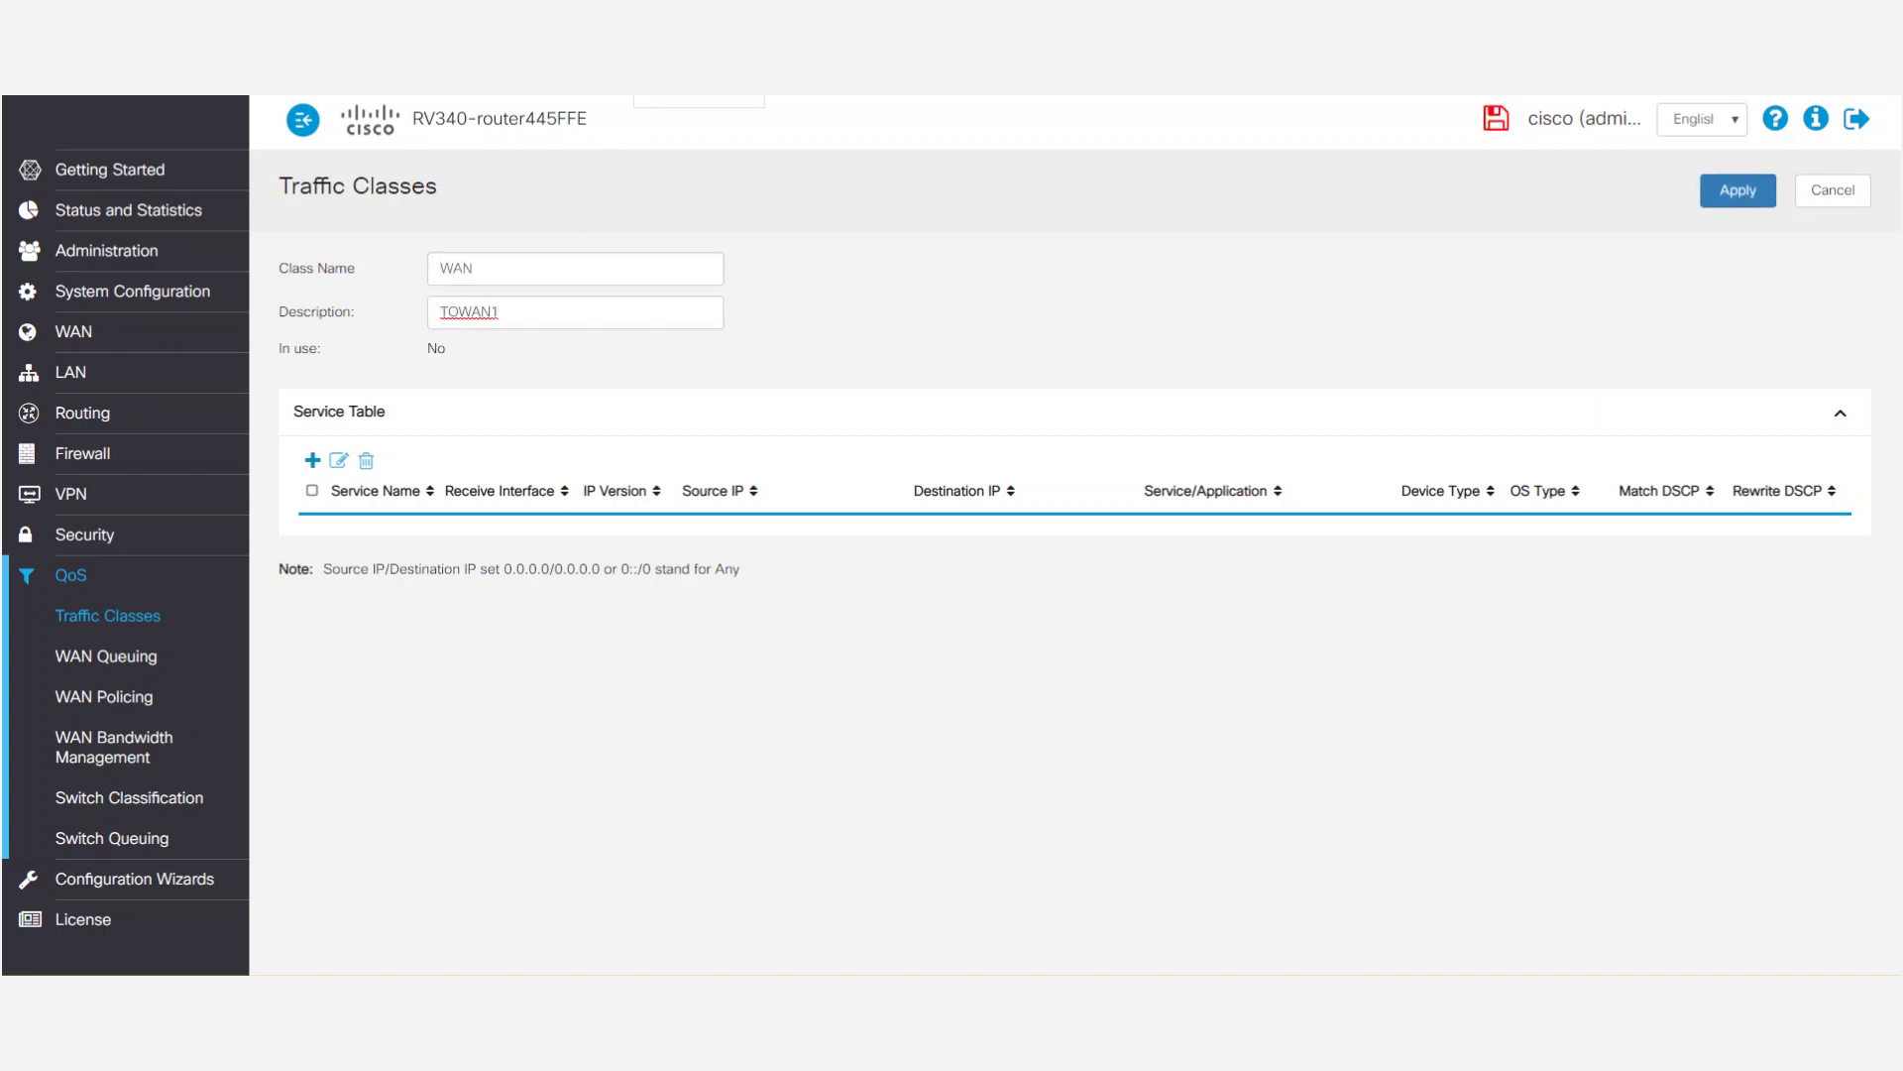
click(314, 462)
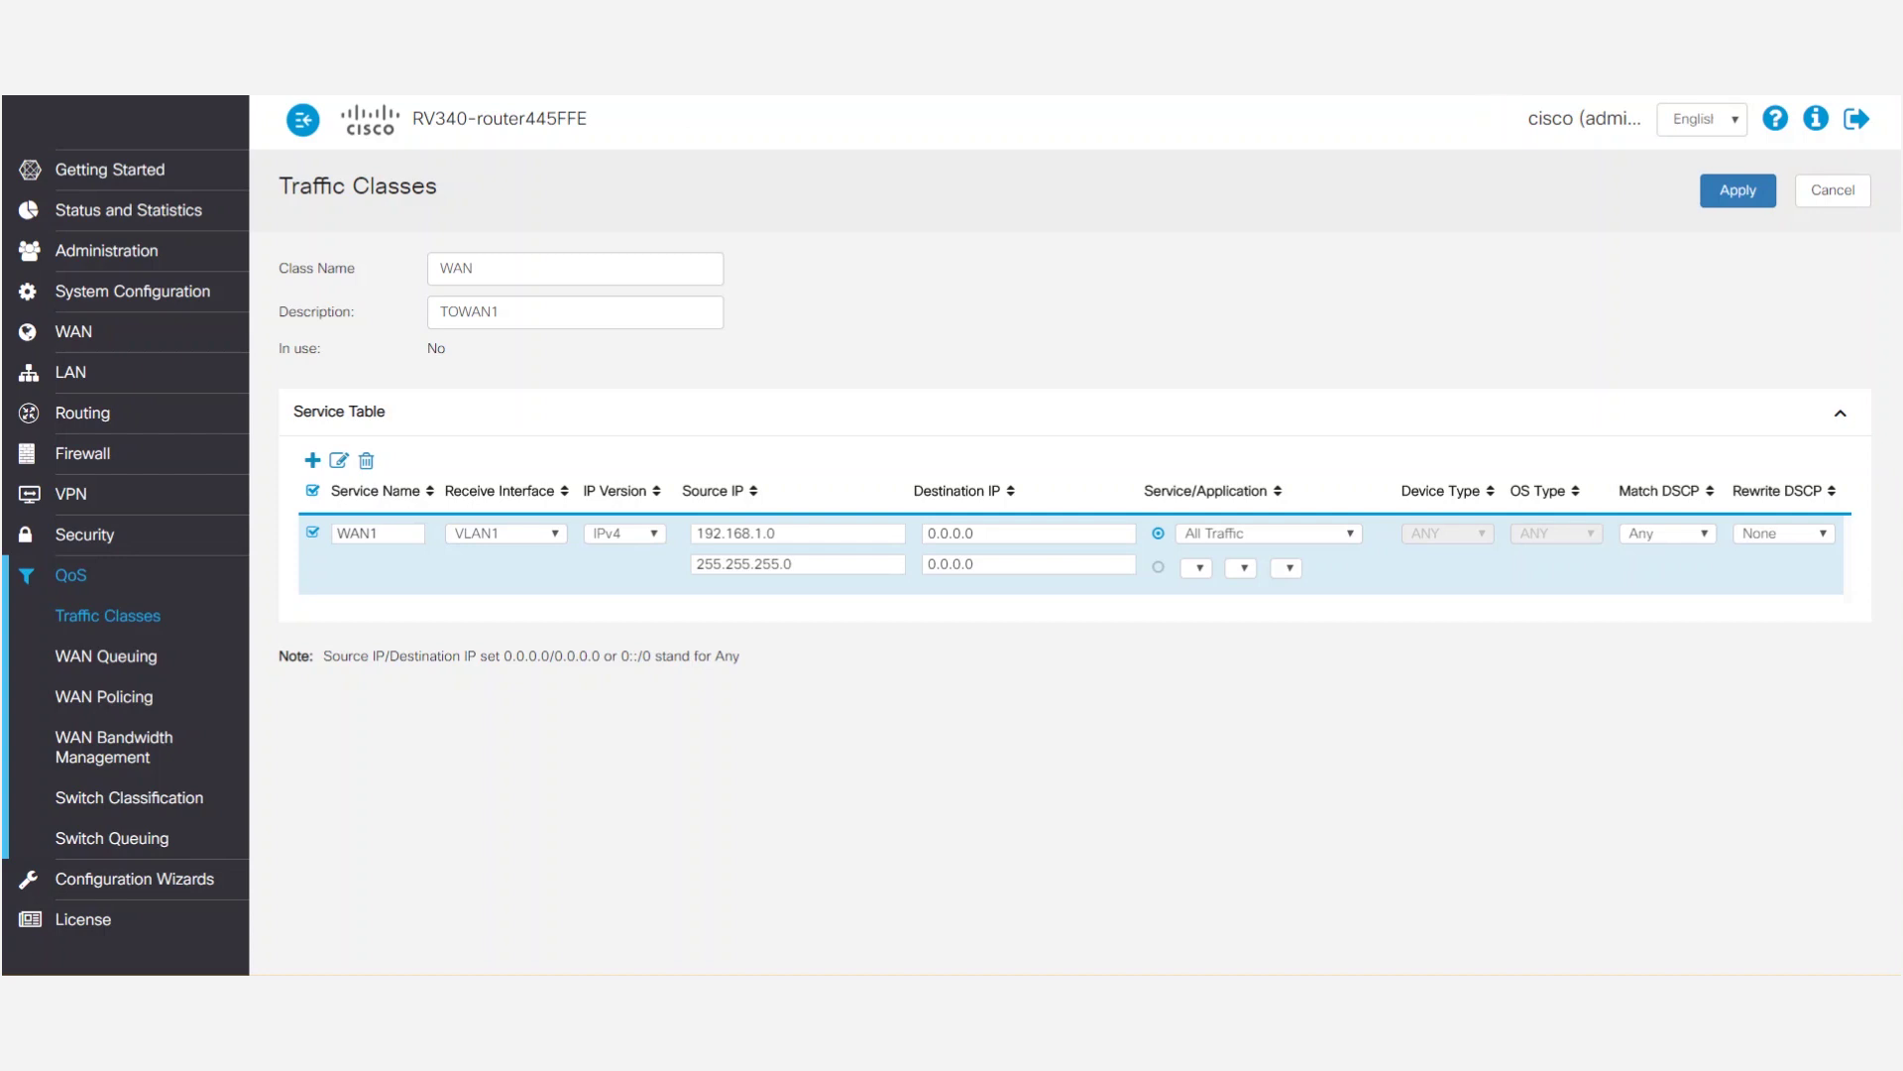
click(1745, 194)
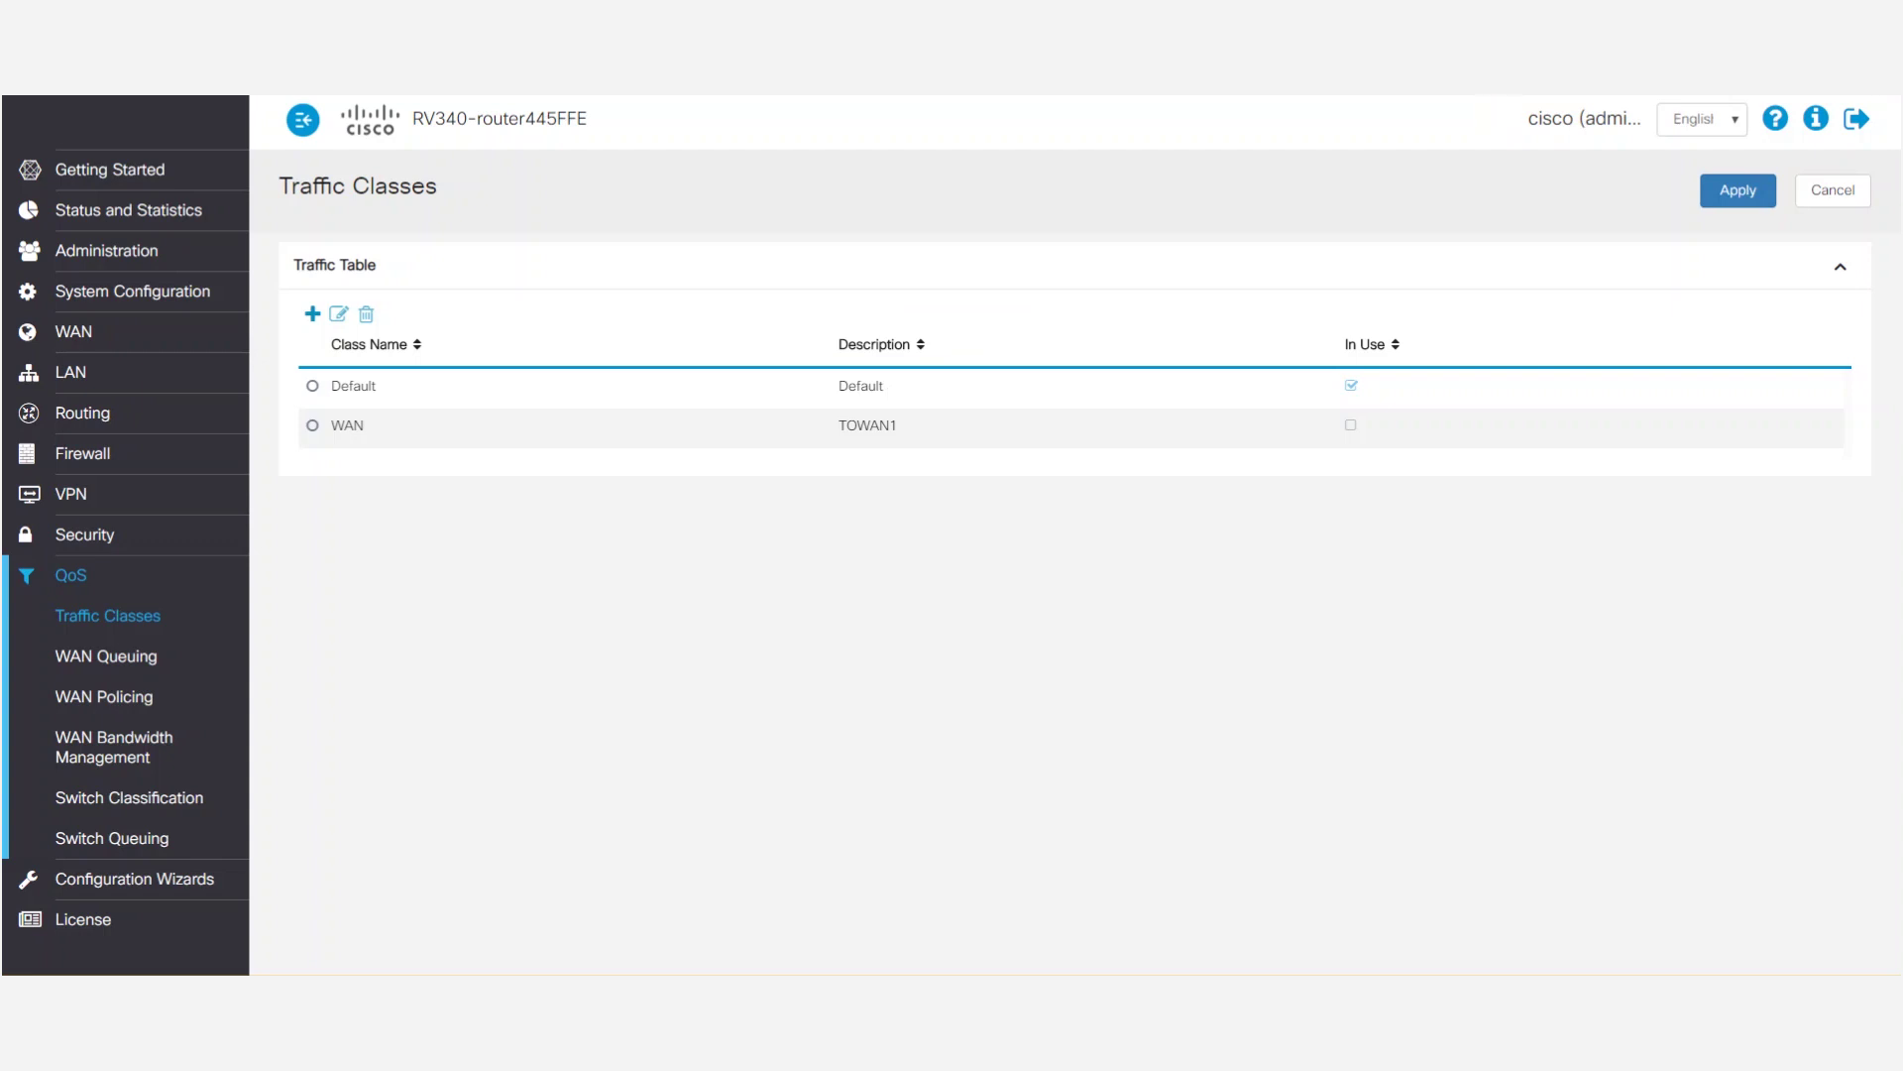
Step: Start a new traffic class named VLAN1 with description TOVLAN1
click(312, 316)
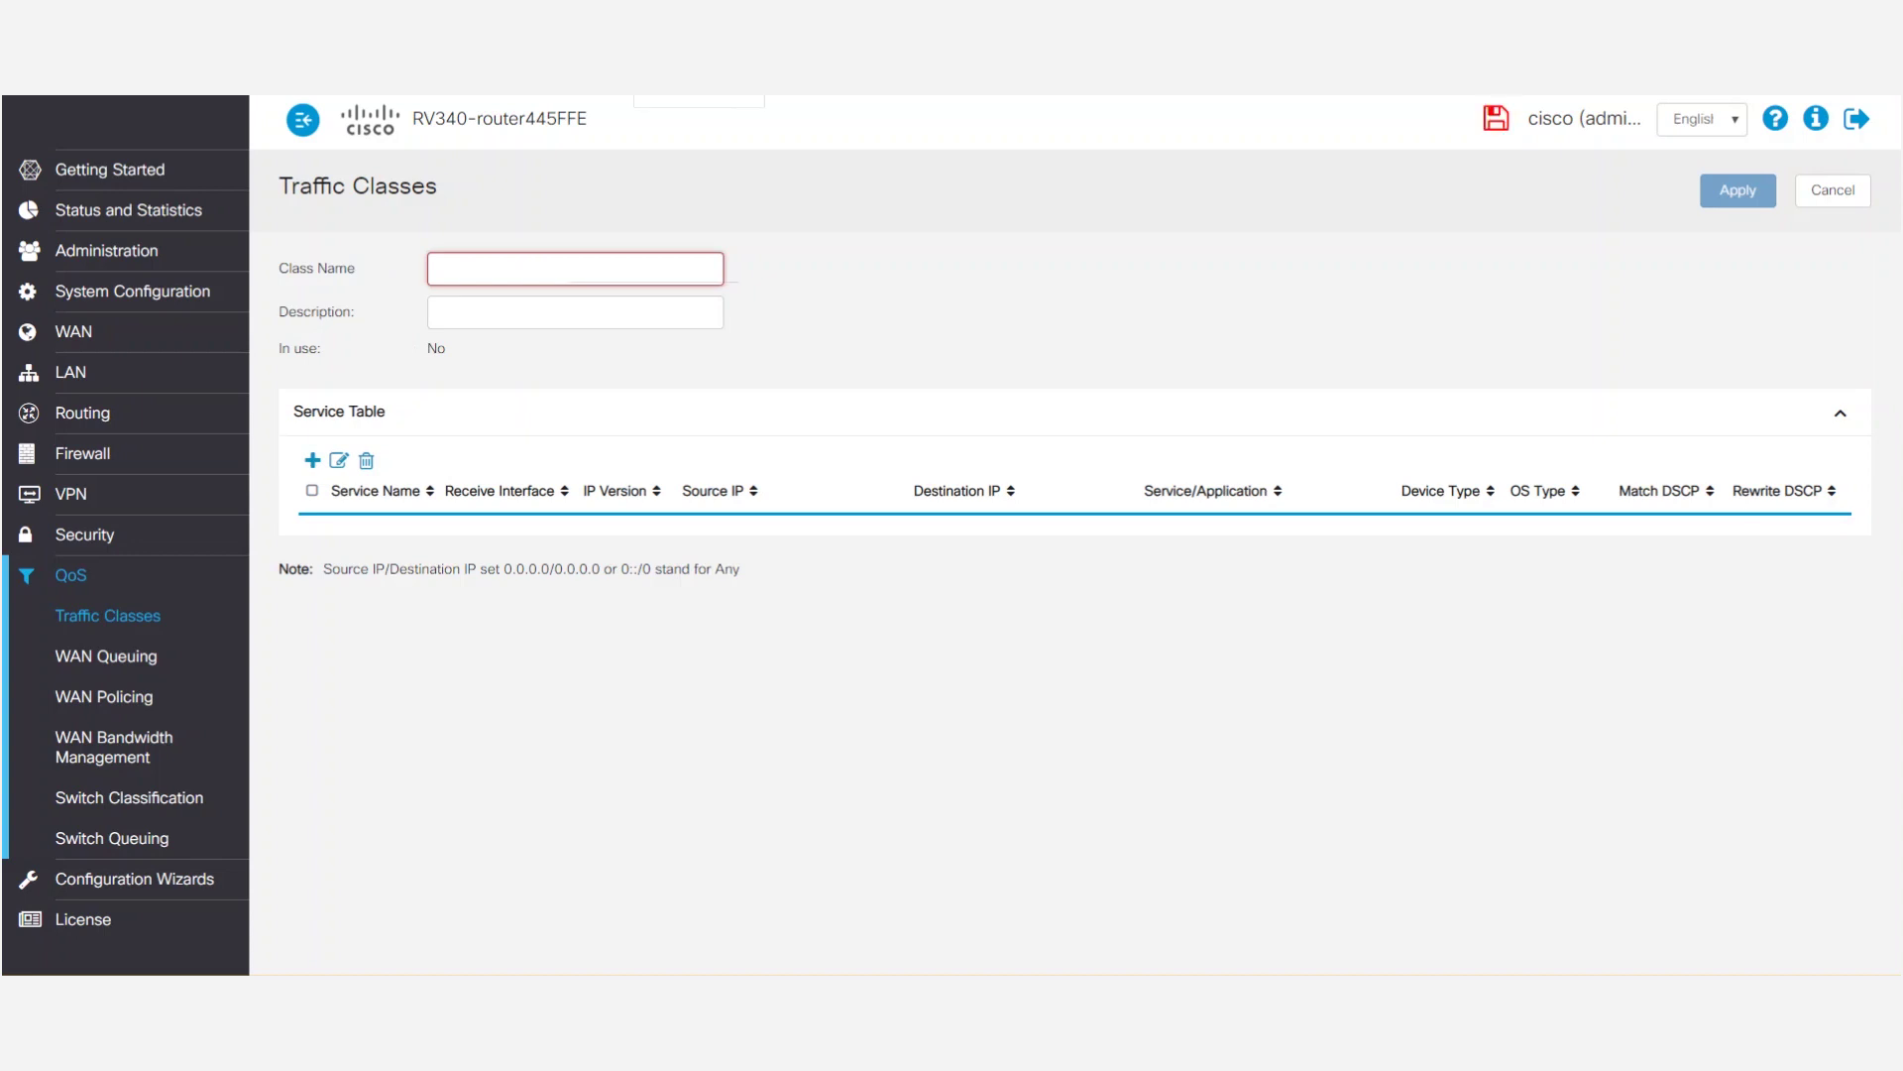
text(VLAN1)
key(Tab)
text(TOVLAN1)
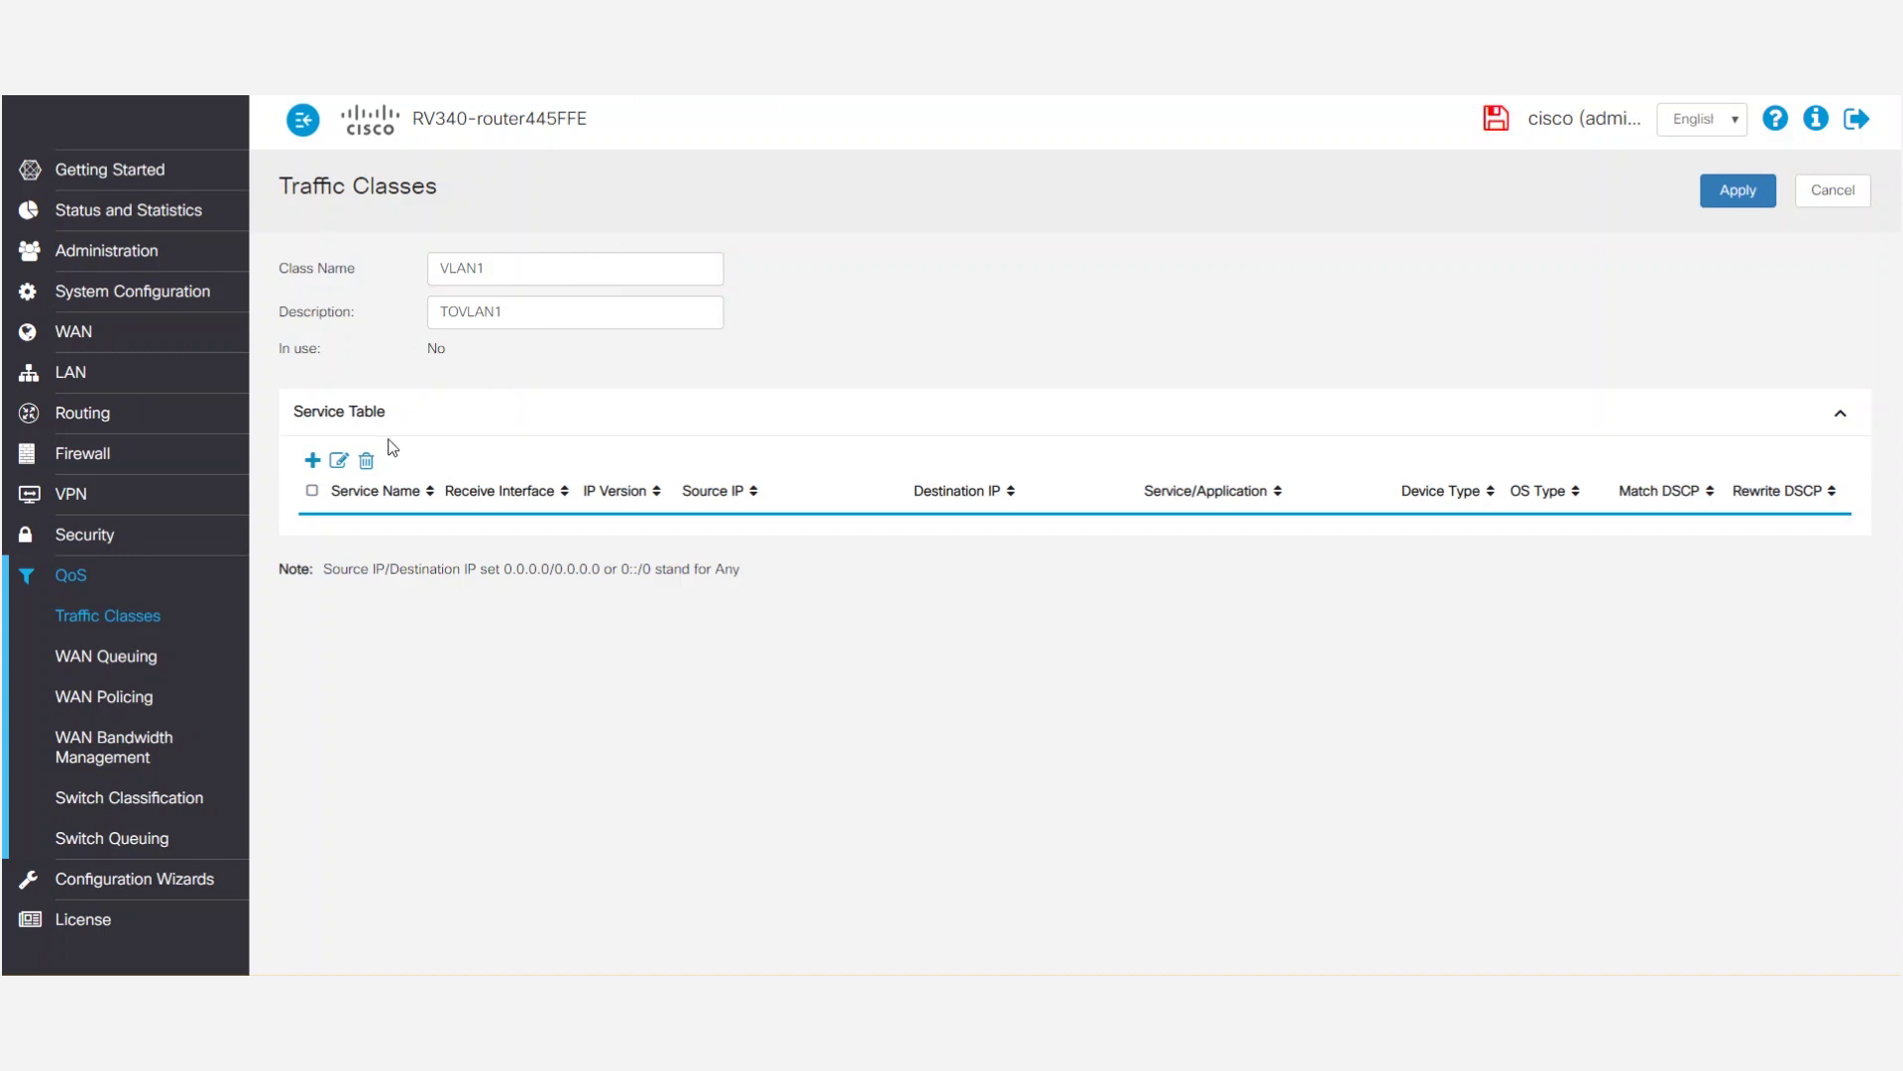
Step: Add a service matching destination 192.168.1.0/255.255.255.0 and save the VLAN1 class
click(311, 461)
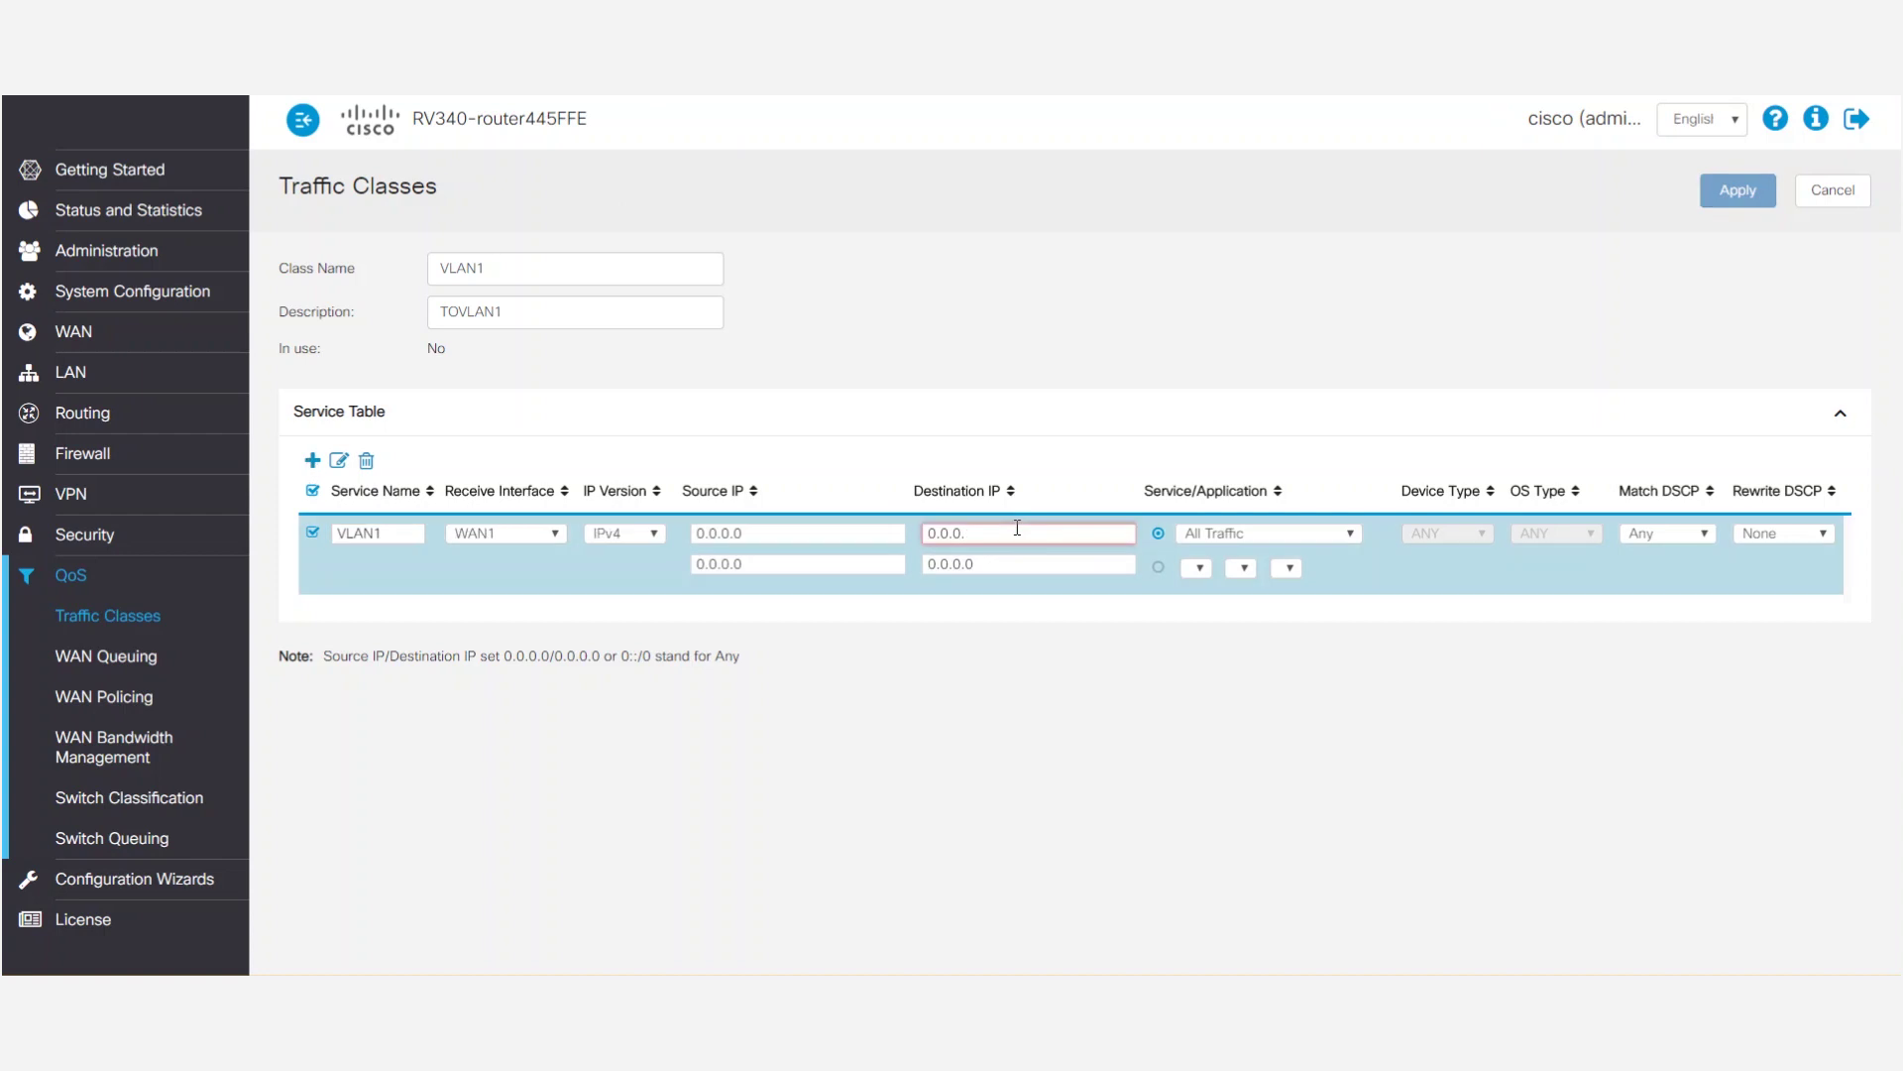
click(1017, 532)
text(192.168.1.0)
key(Tab)
text(255.255.255.0)
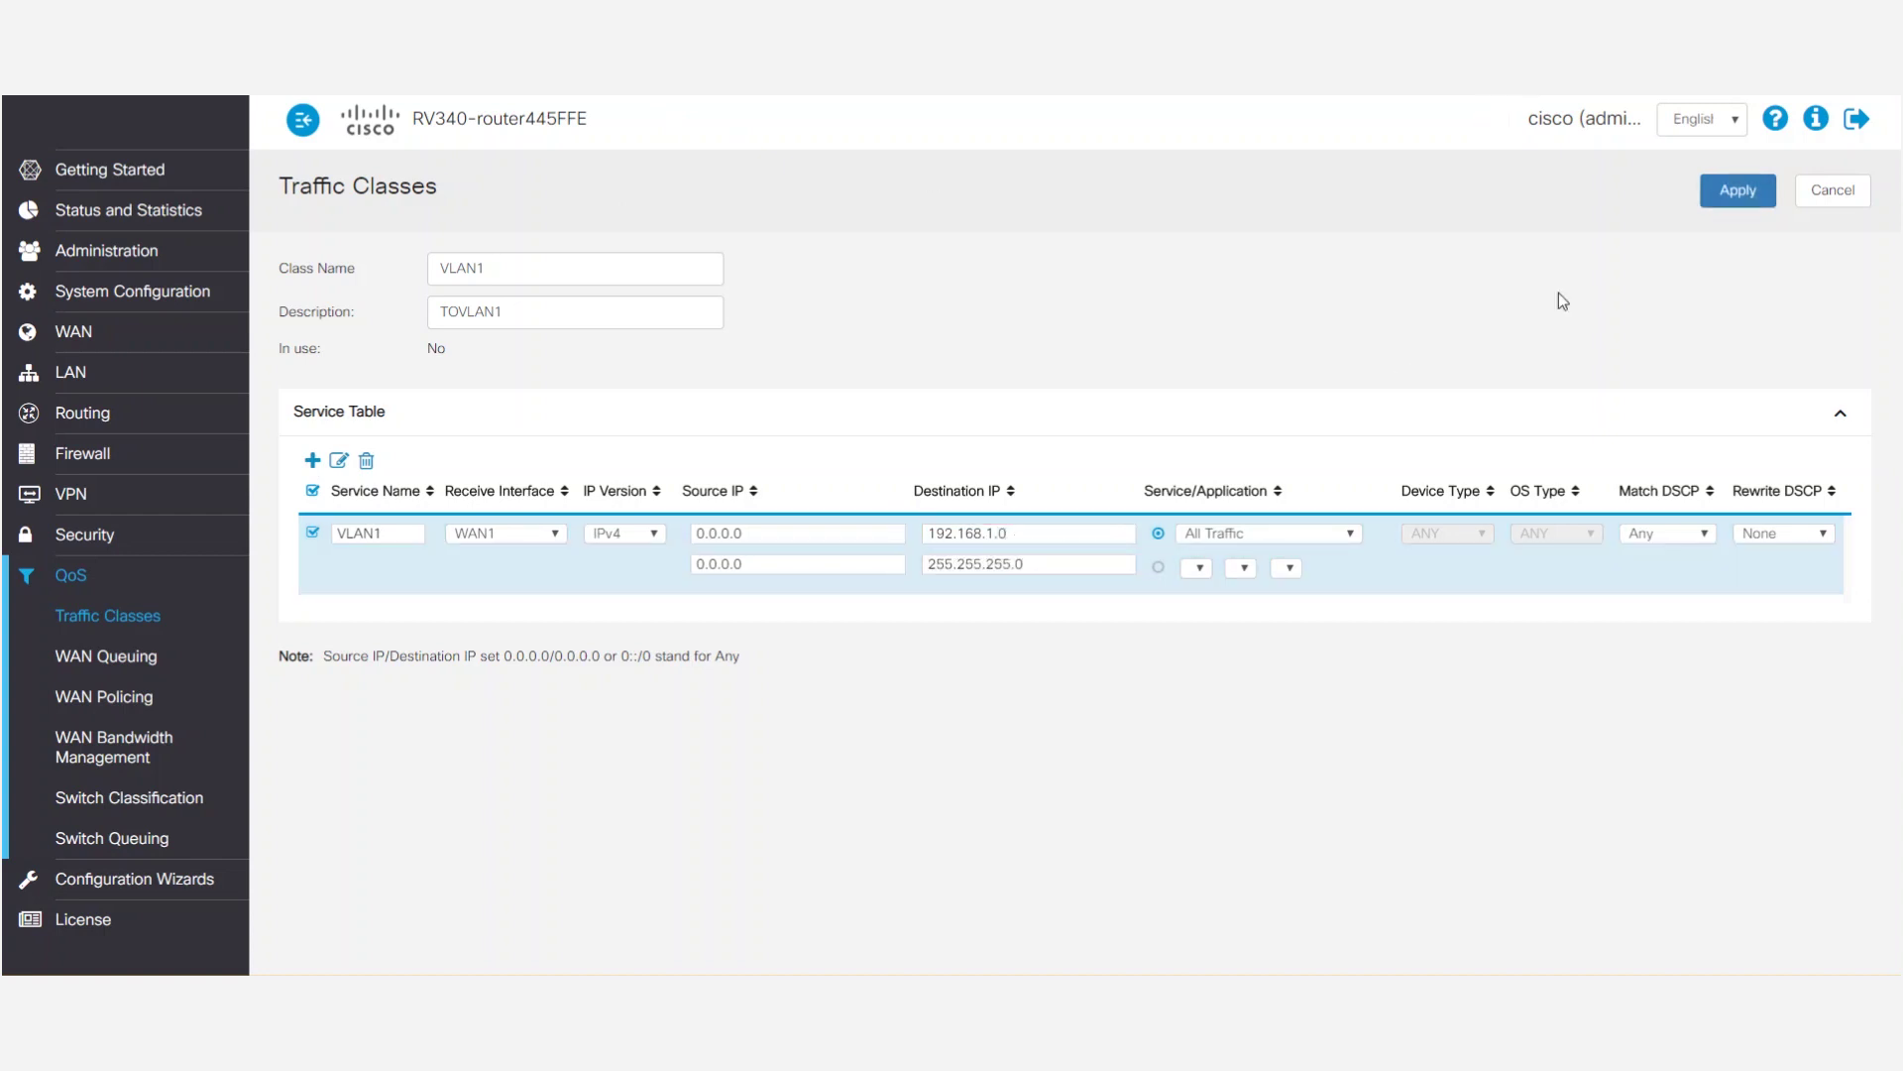
click(1742, 194)
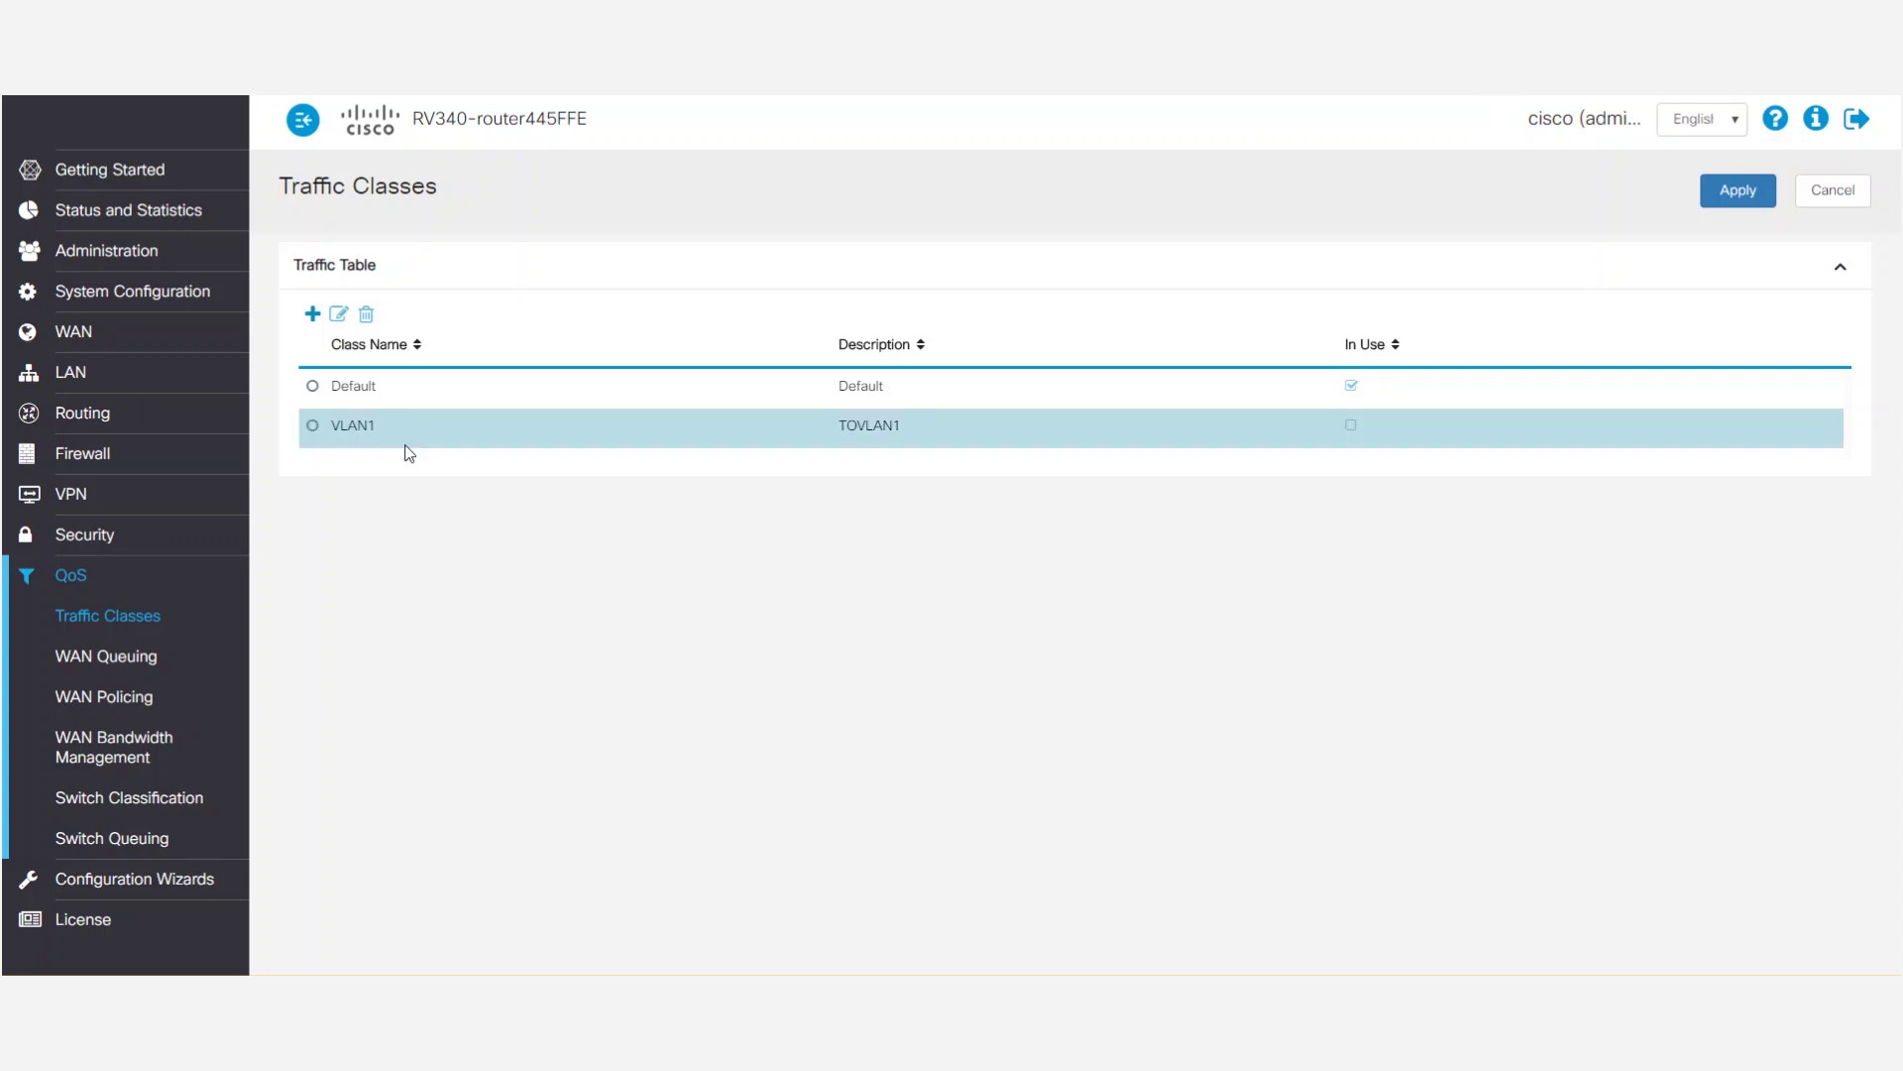
Step: Create WAN queuing policy RateVLAN1 with traffic class WAN on queue 1 and apply it
click(140, 667)
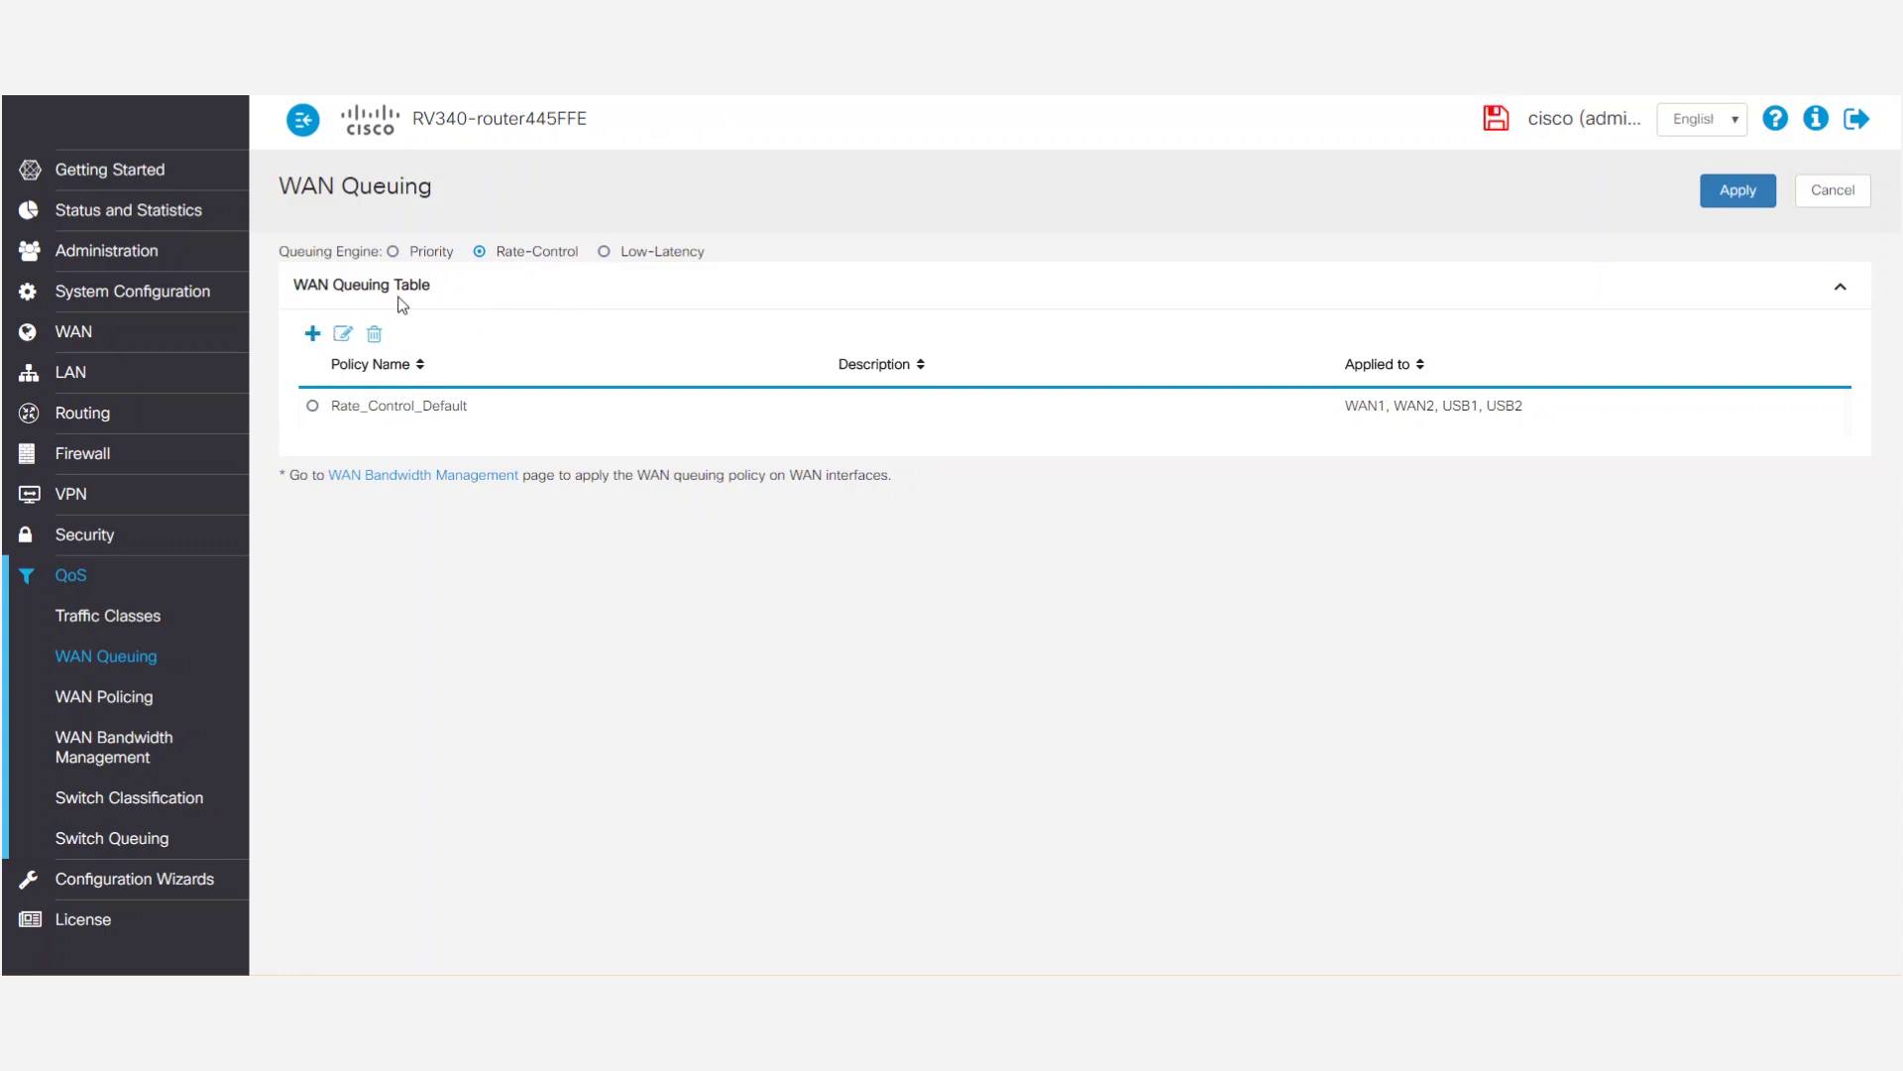
click(313, 333)
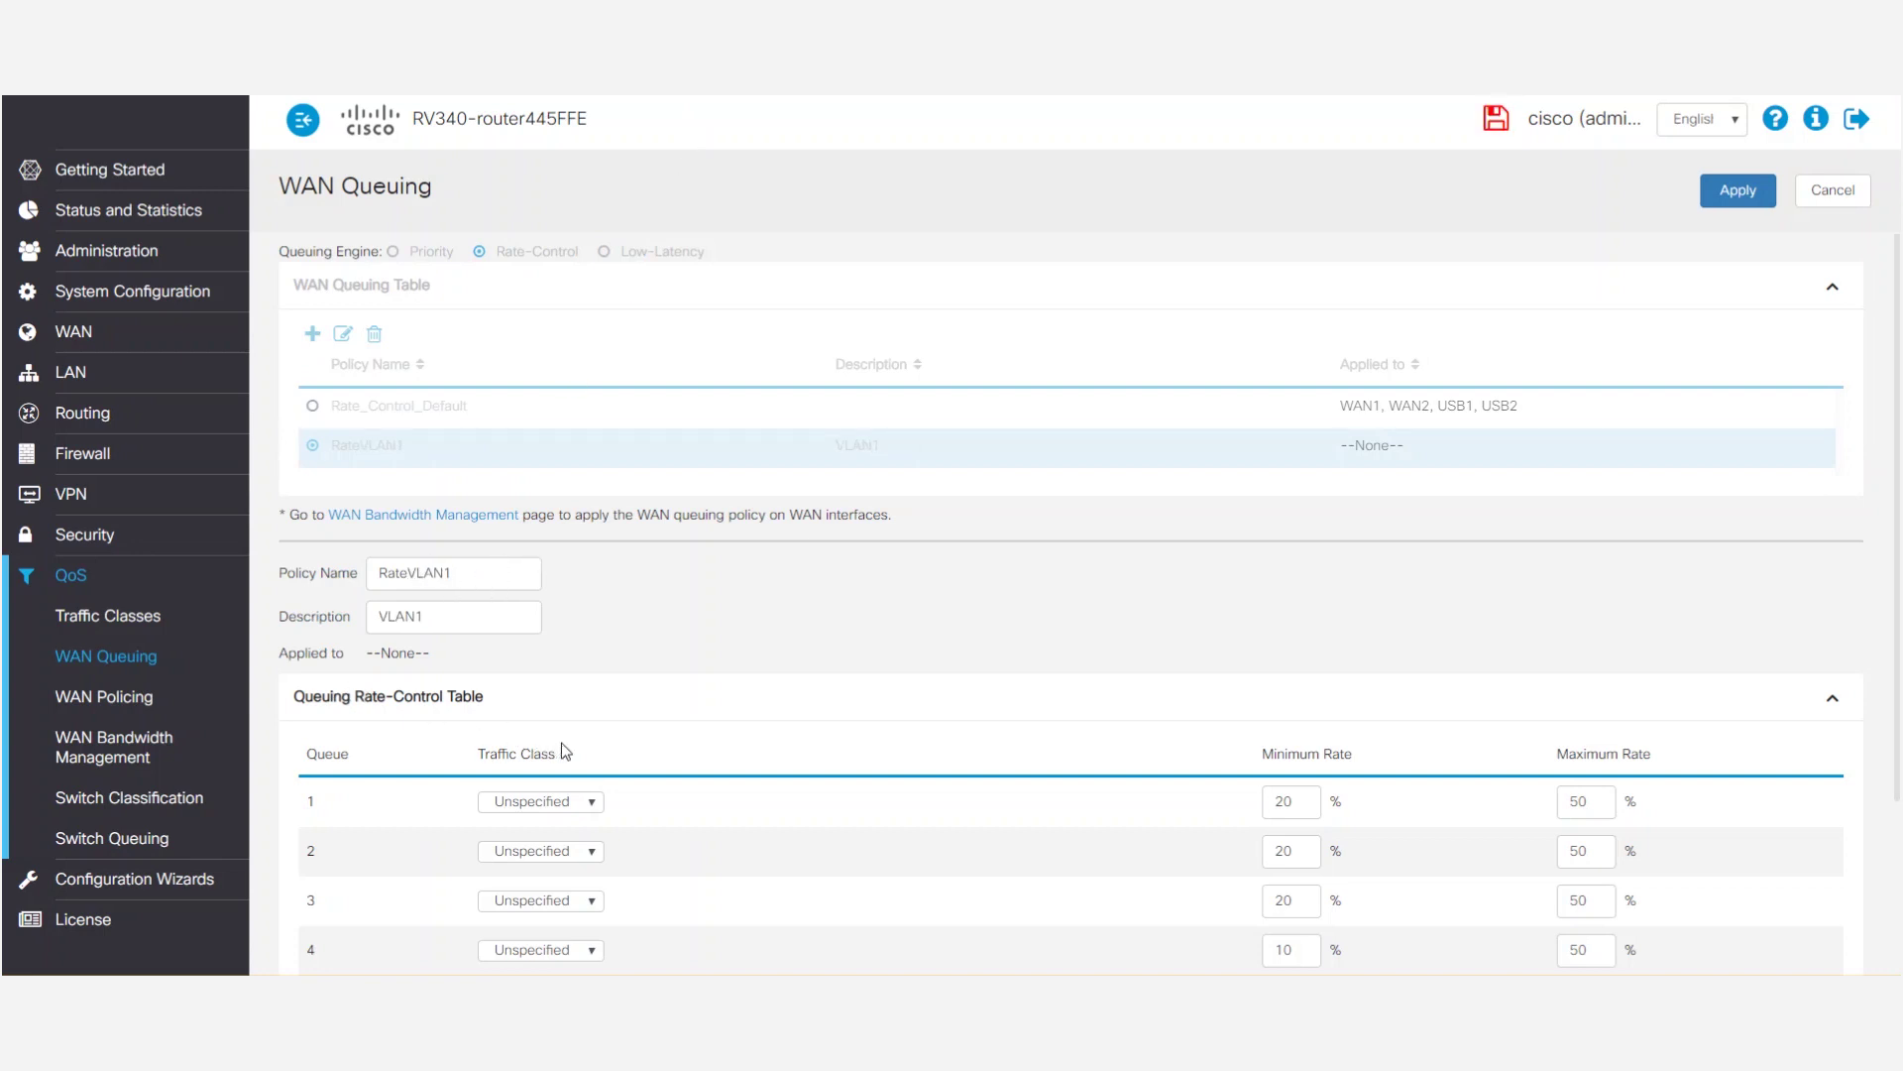
click(574, 803)
click(1753, 194)
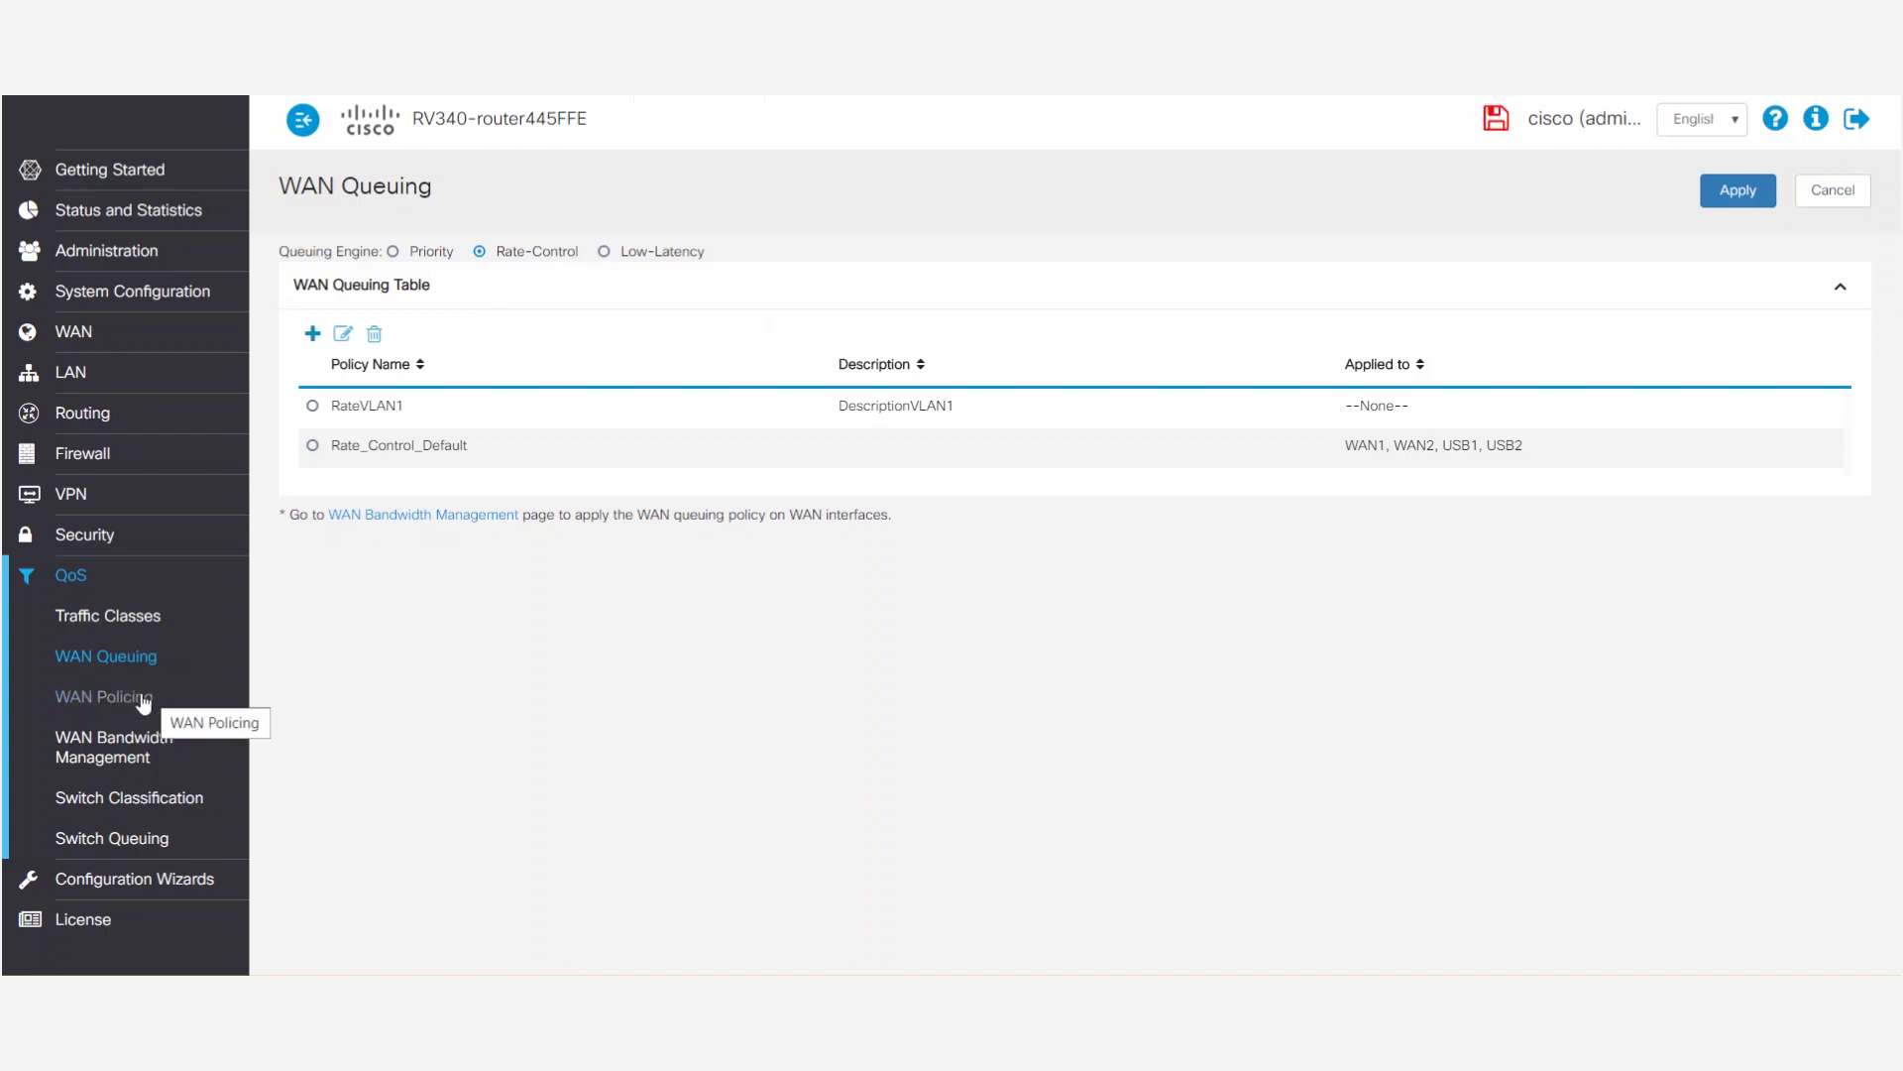
click(143, 700)
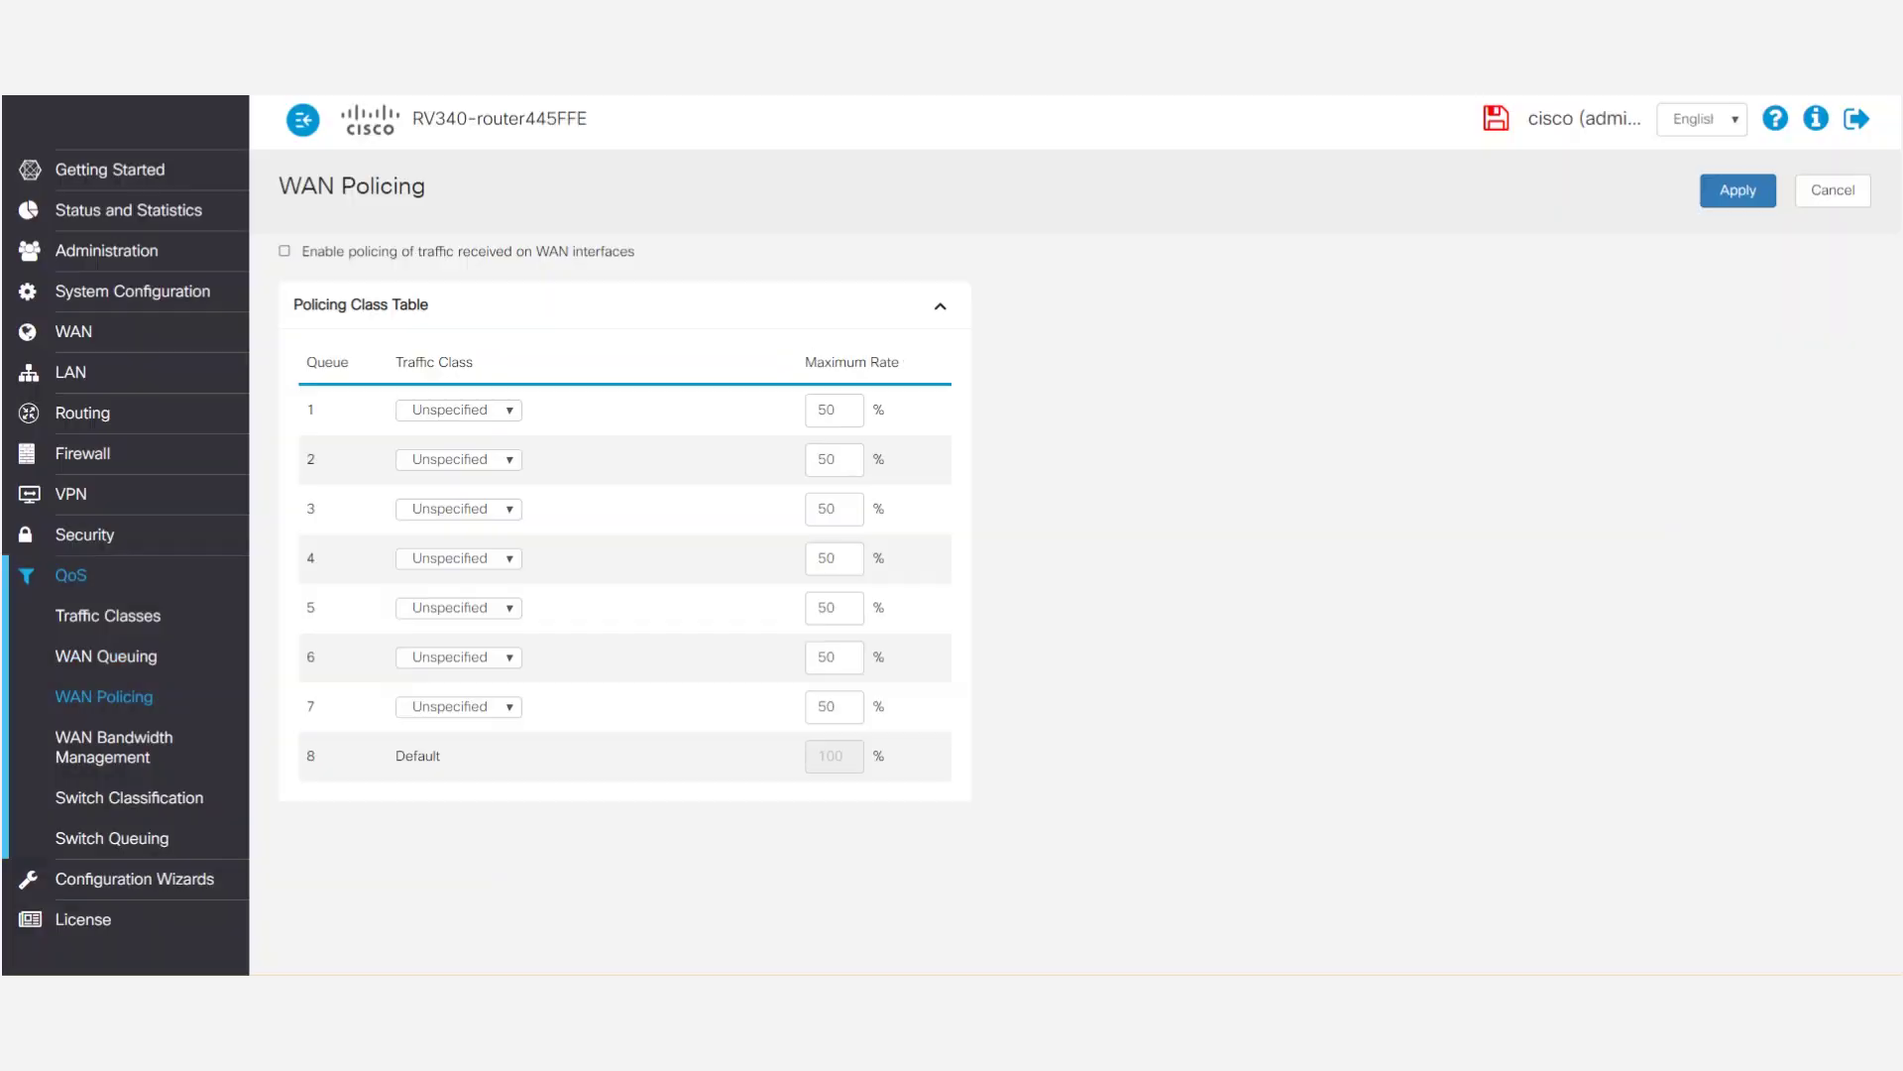
Step: Enable WAN policing with traffic class VLAN1 on queue 1 and apply it
click(284, 251)
click(501, 412)
click(454, 448)
click(1738, 190)
click(124, 759)
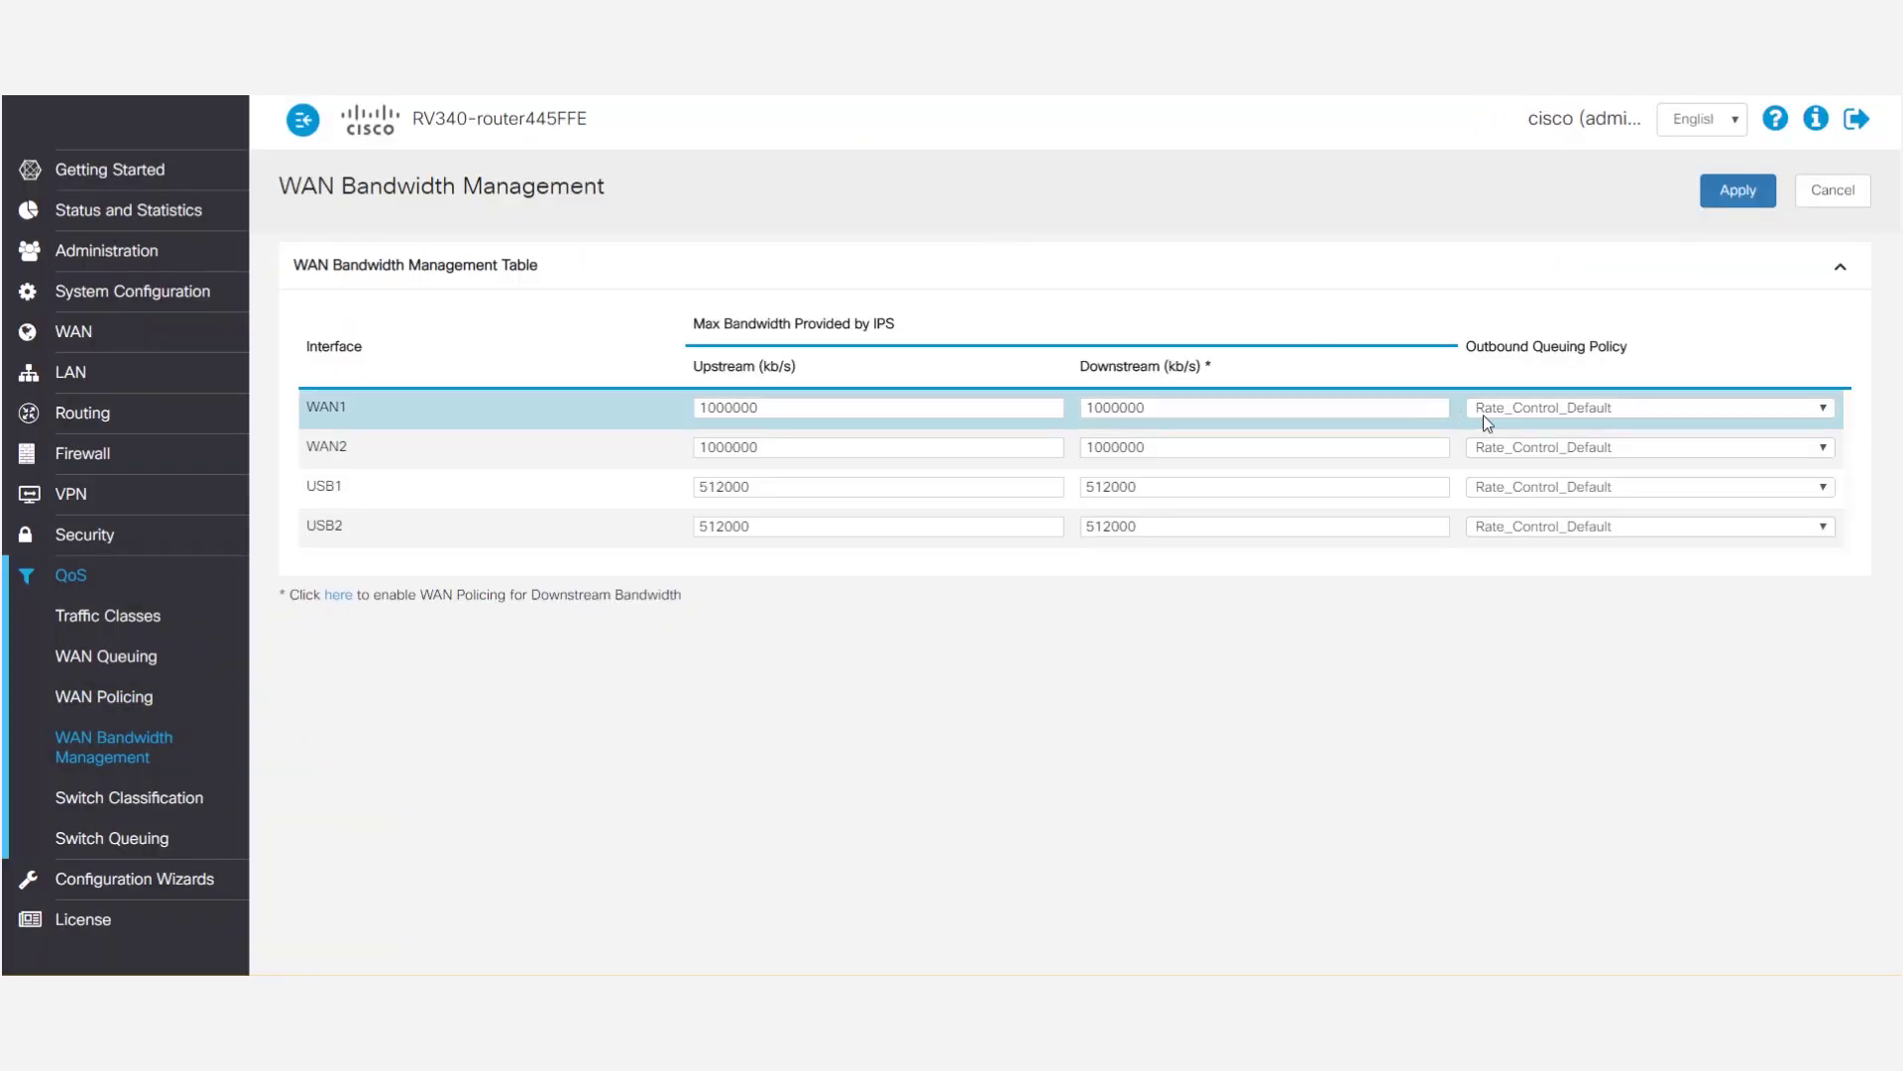
Step: Choose RateVLAN1 as the Outbound Queuing Policy for WAN1 and WAN2, then apply
click(1638, 406)
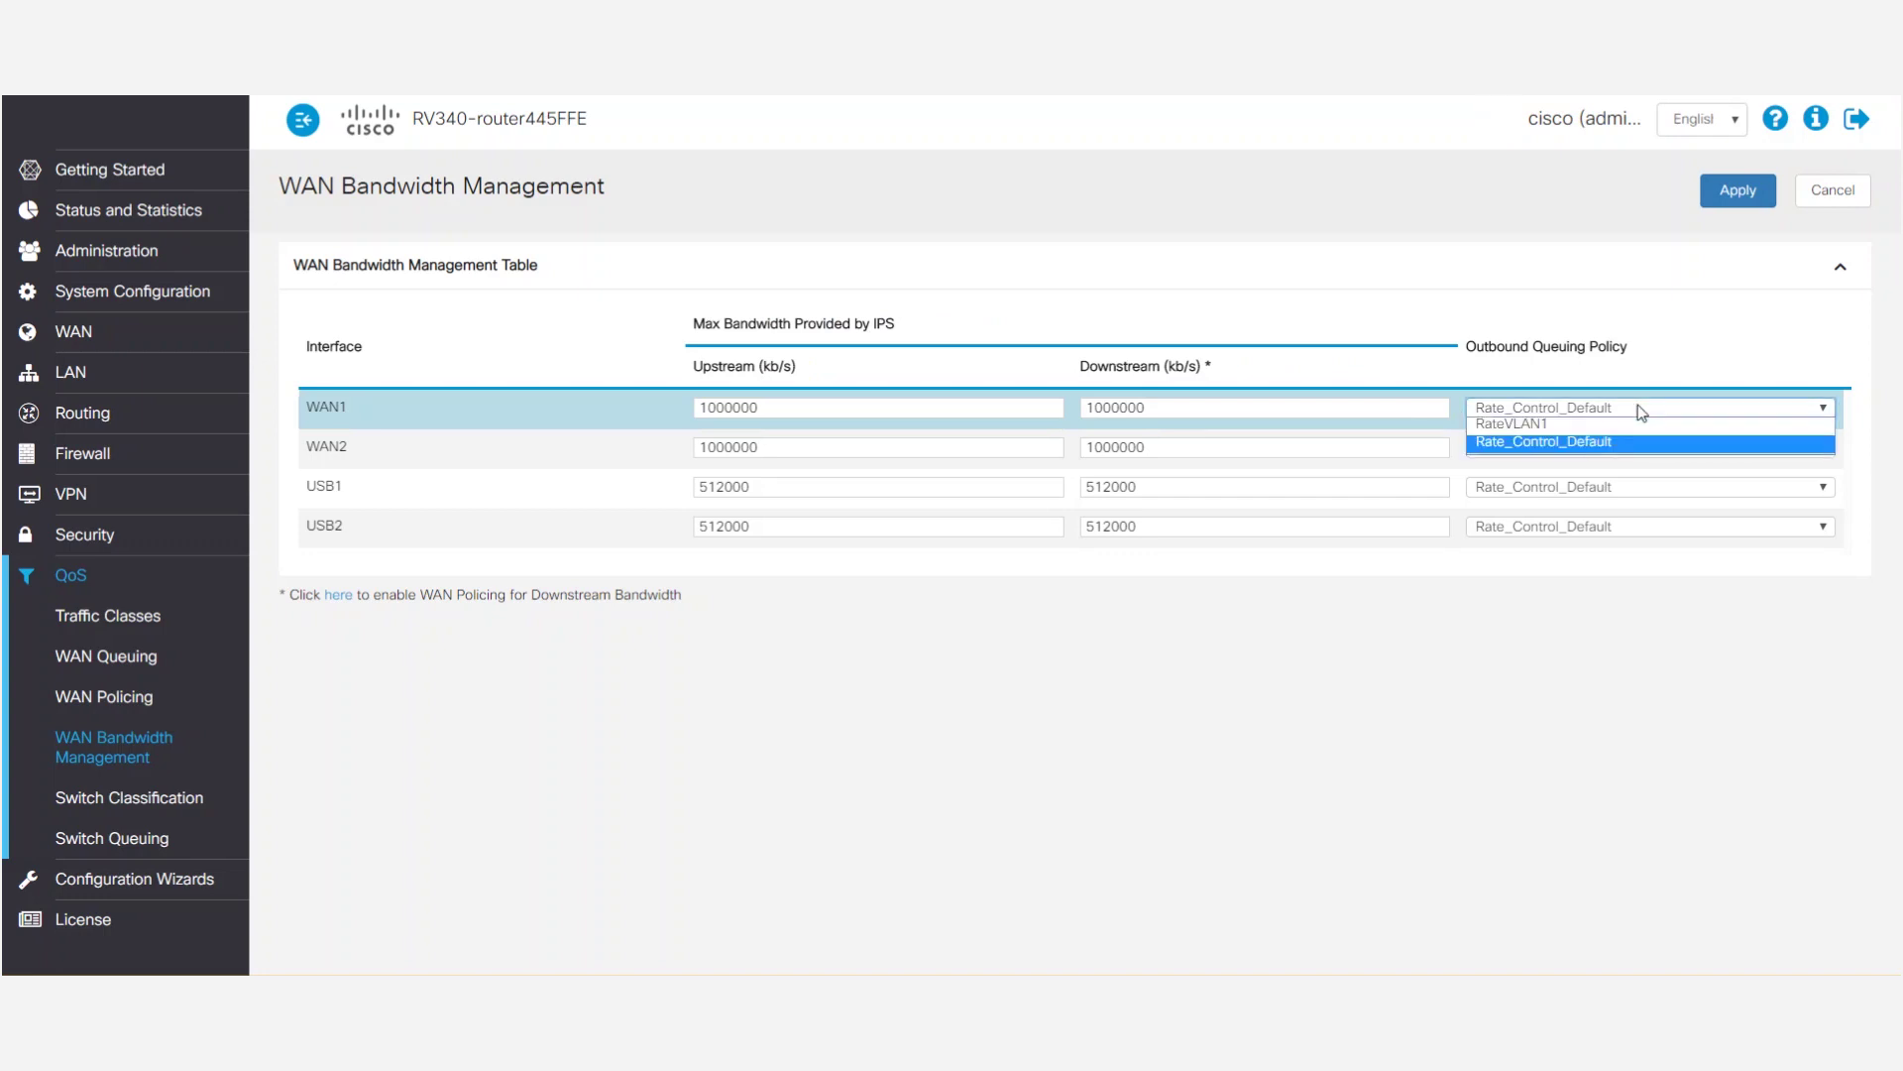
click(1638, 406)
click(1638, 407)
click(1585, 424)
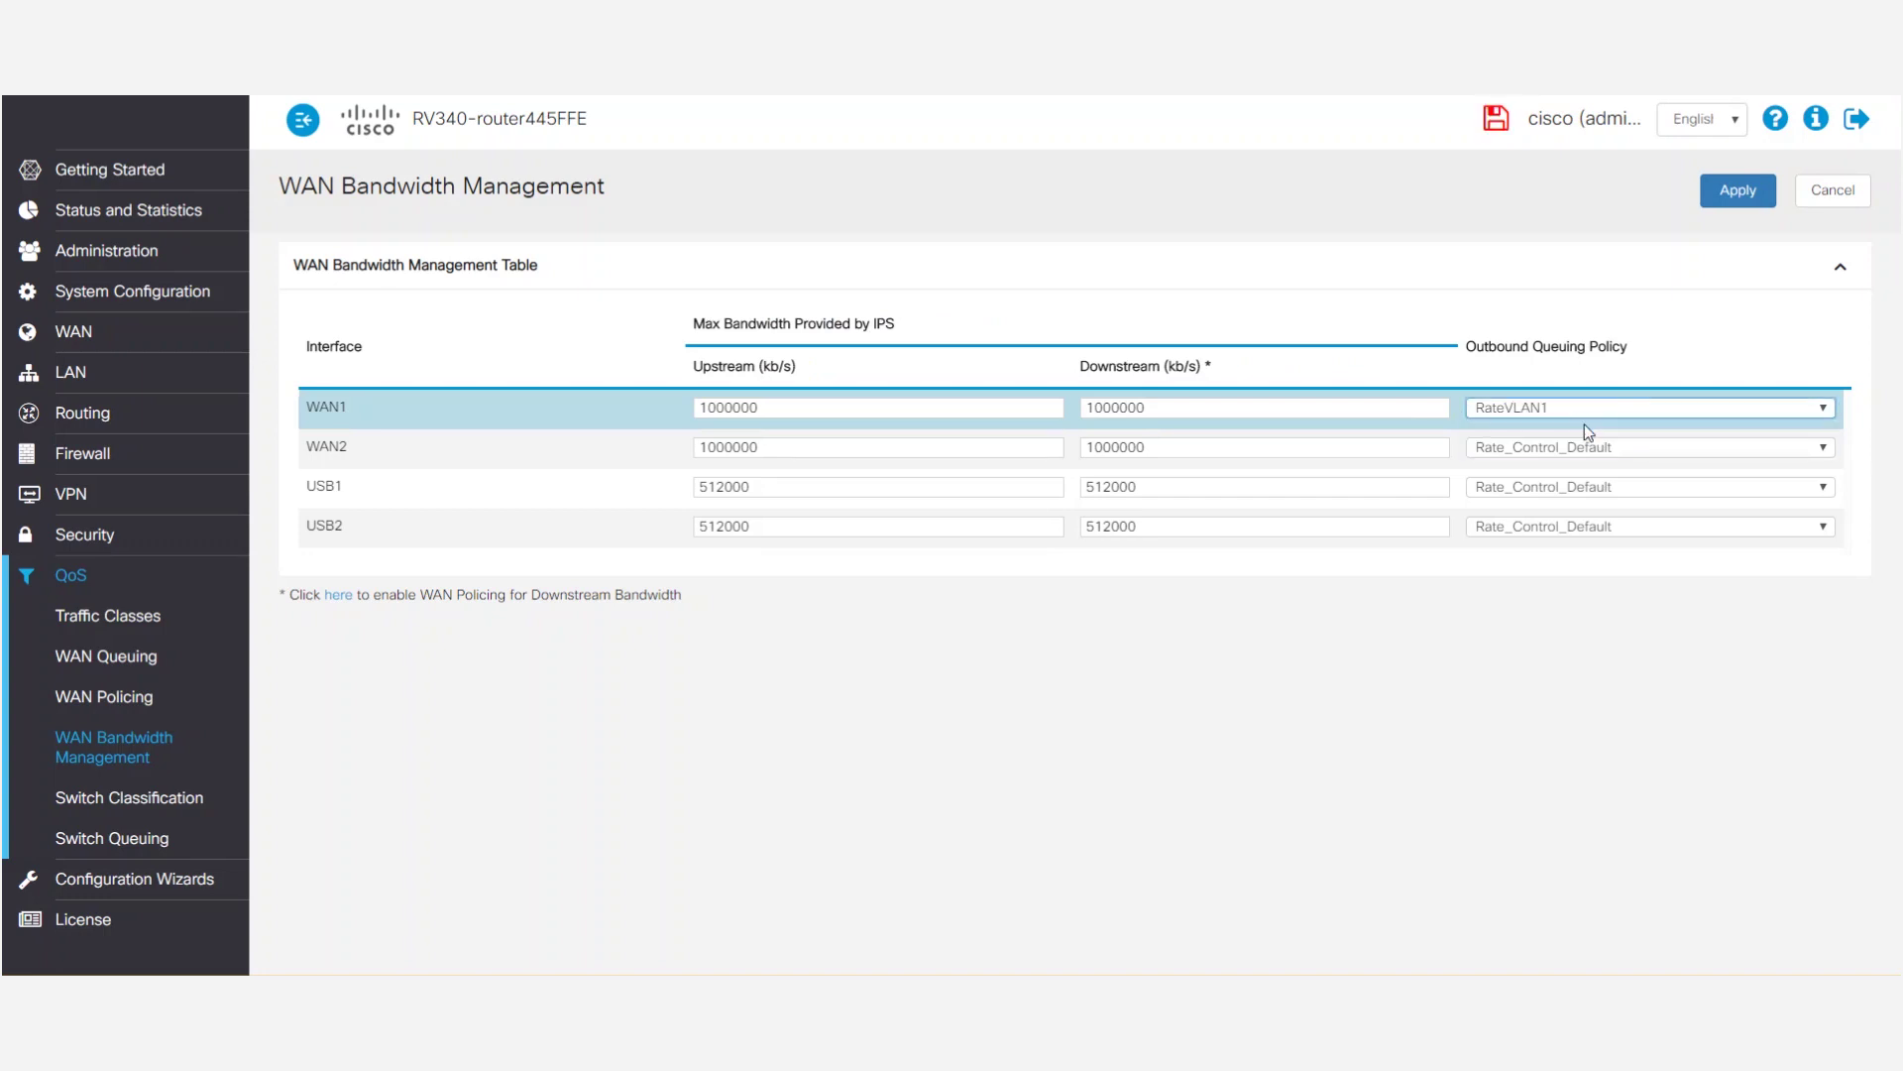
click(1639, 449)
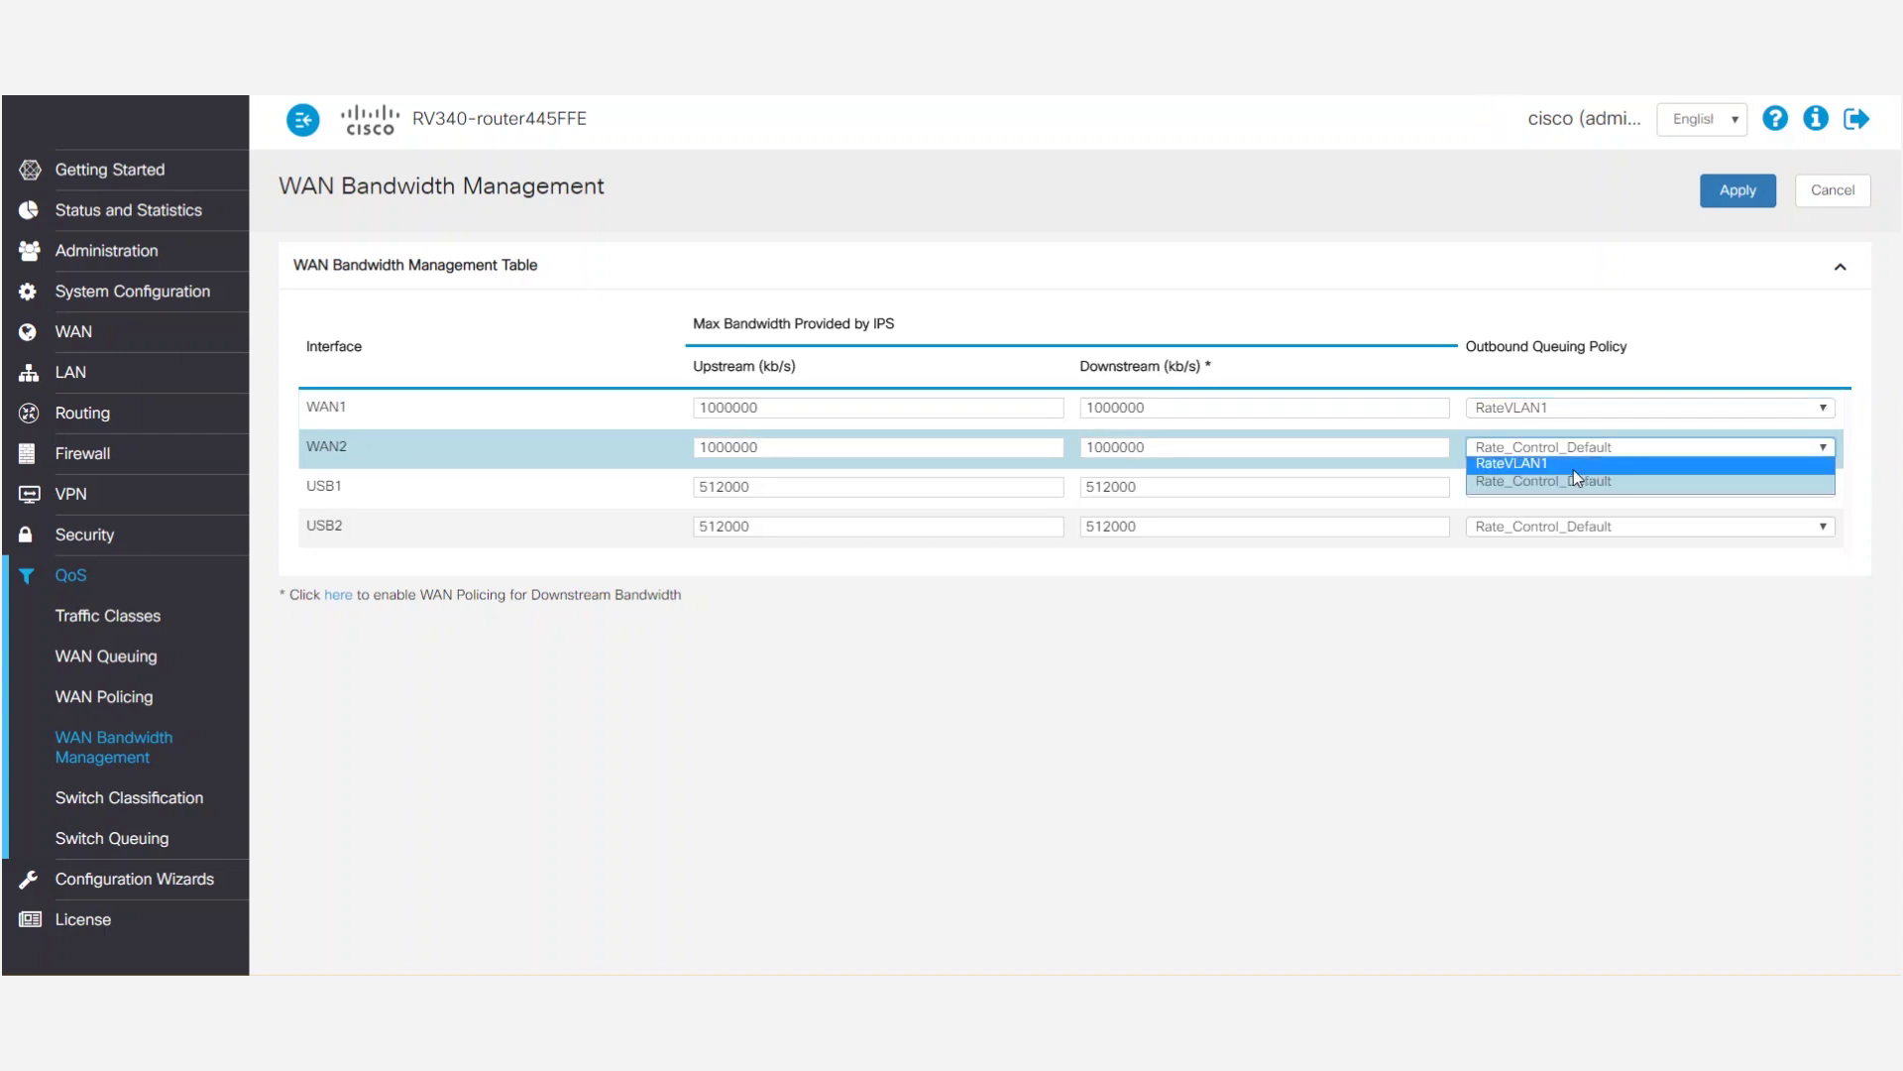
click(1573, 466)
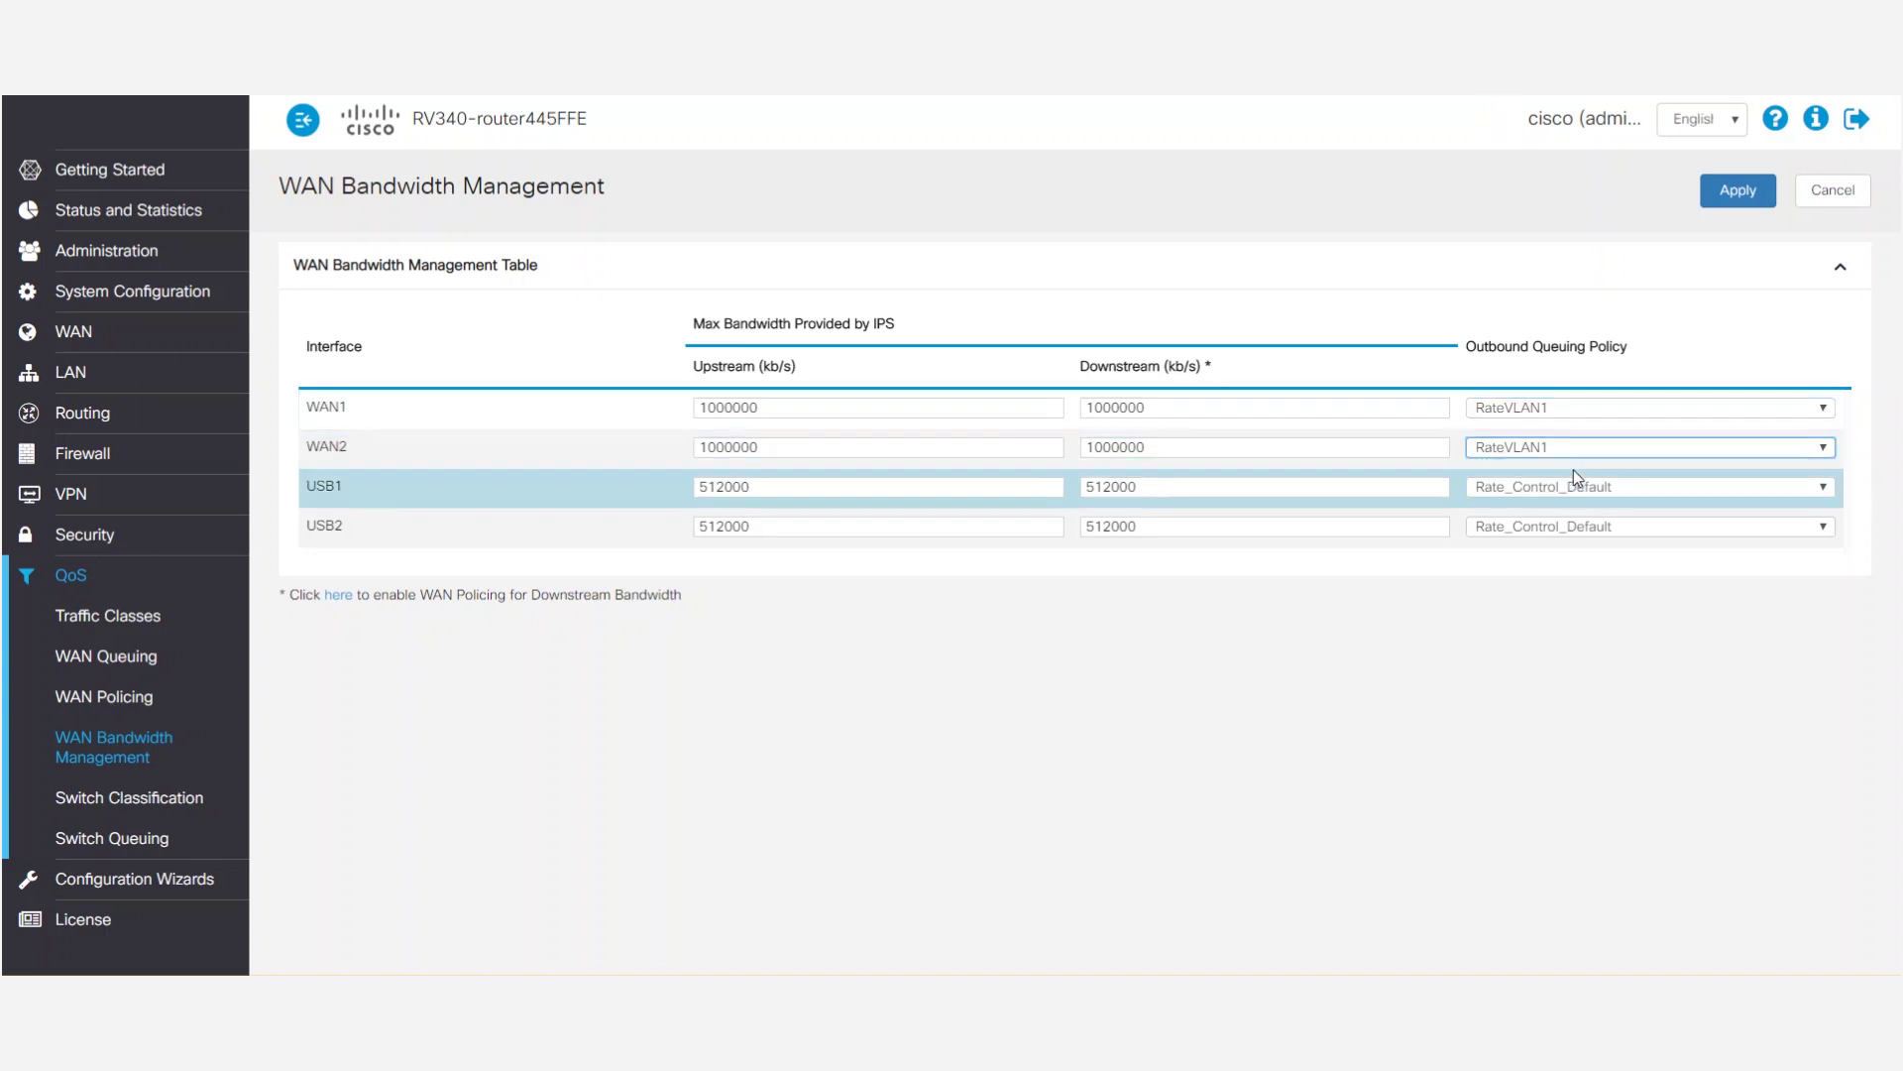
click(1753, 205)
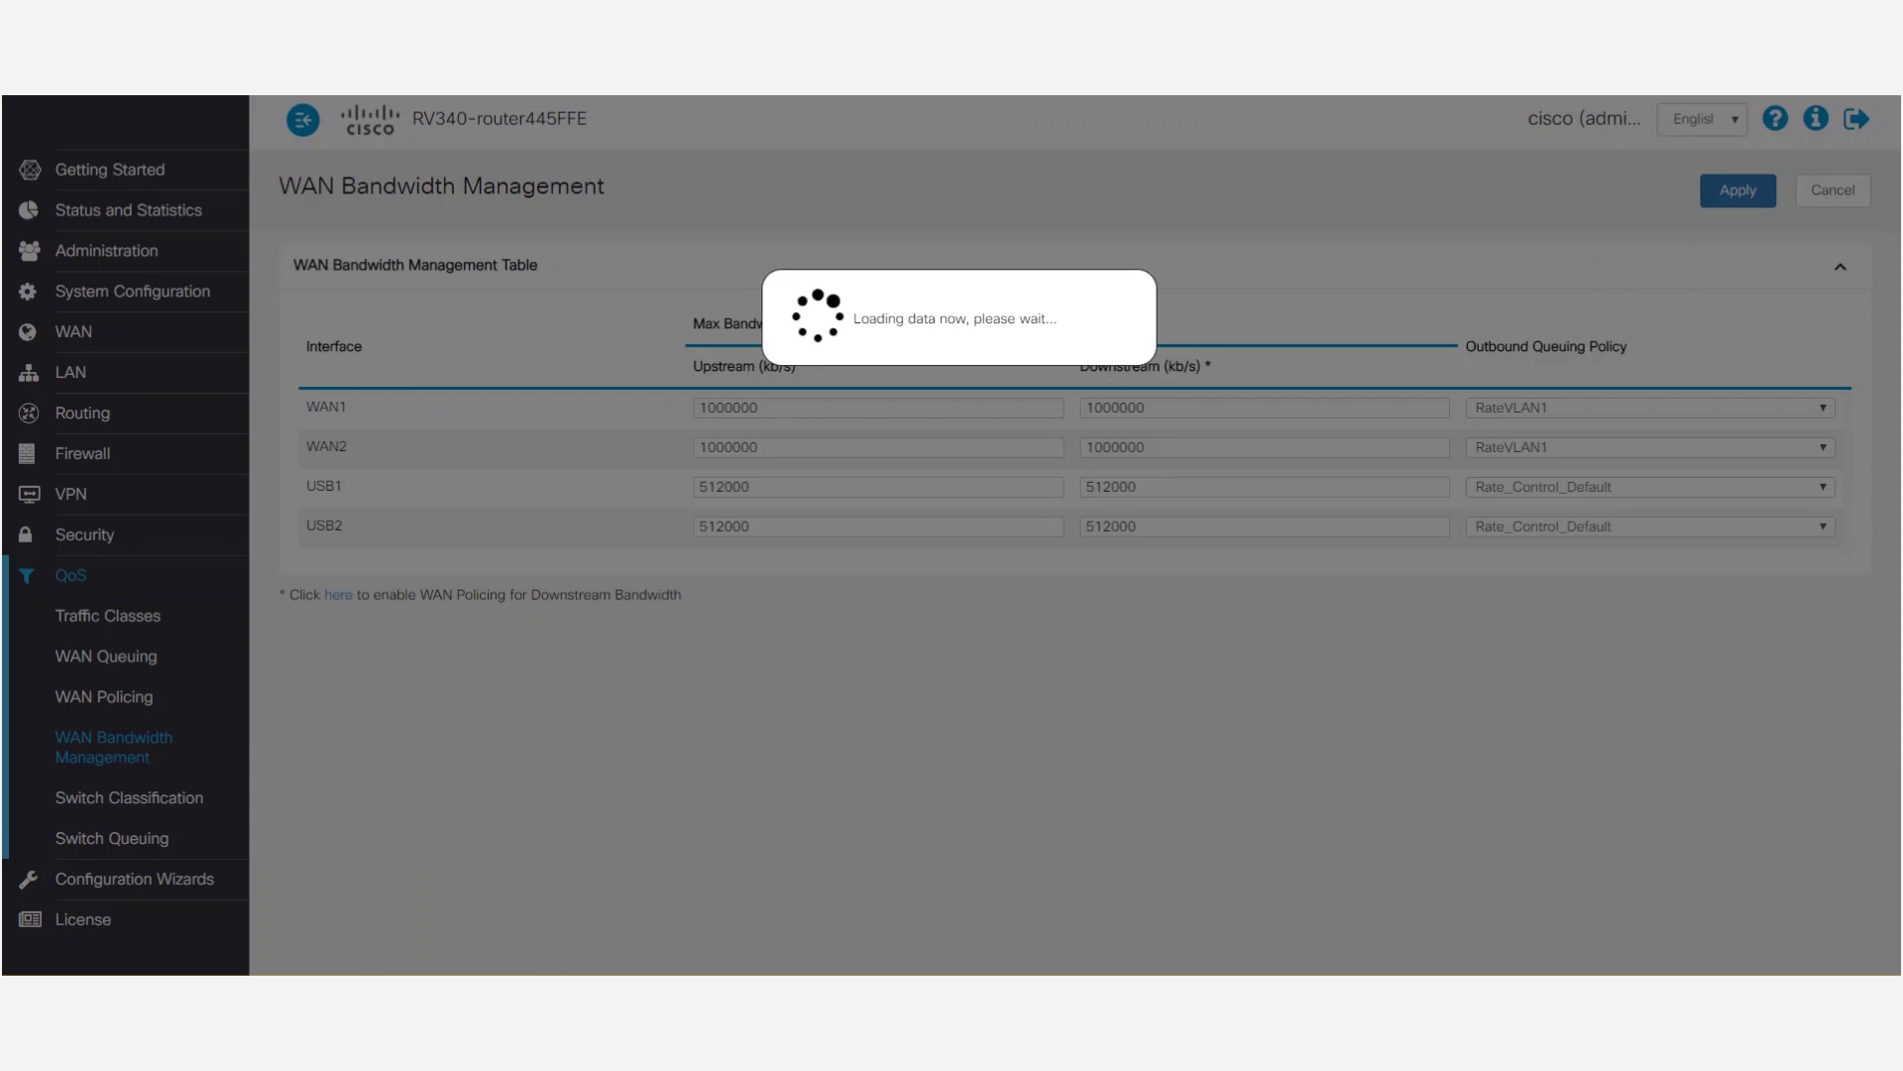